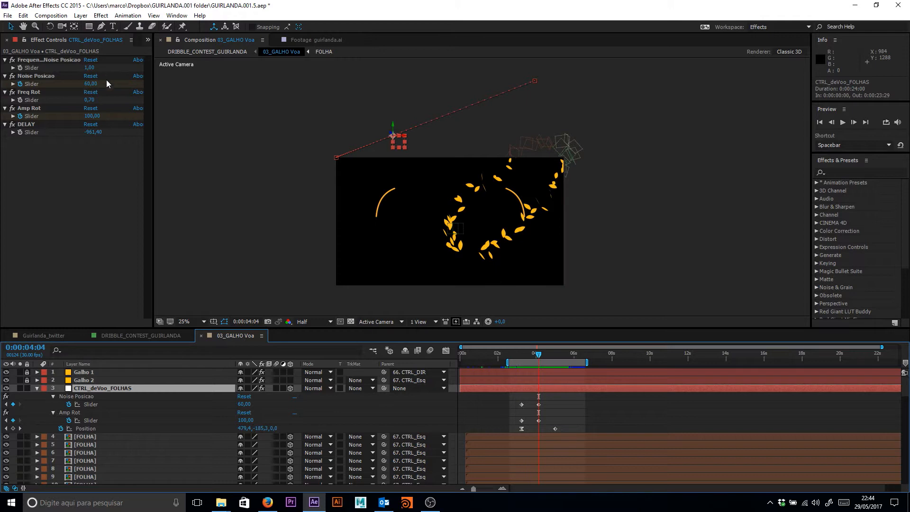
Set the DELAY slider on CTRL_deVoo_FOLHAS to -456,40 and preview the flying leaves from 0:00:03:23
left_click_drag(91, 132, 69, 137)
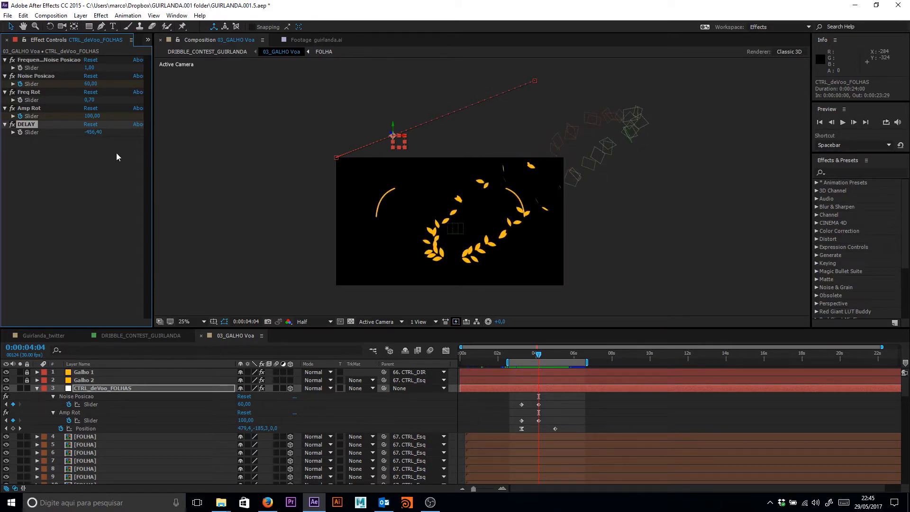
key("ctrl+z")
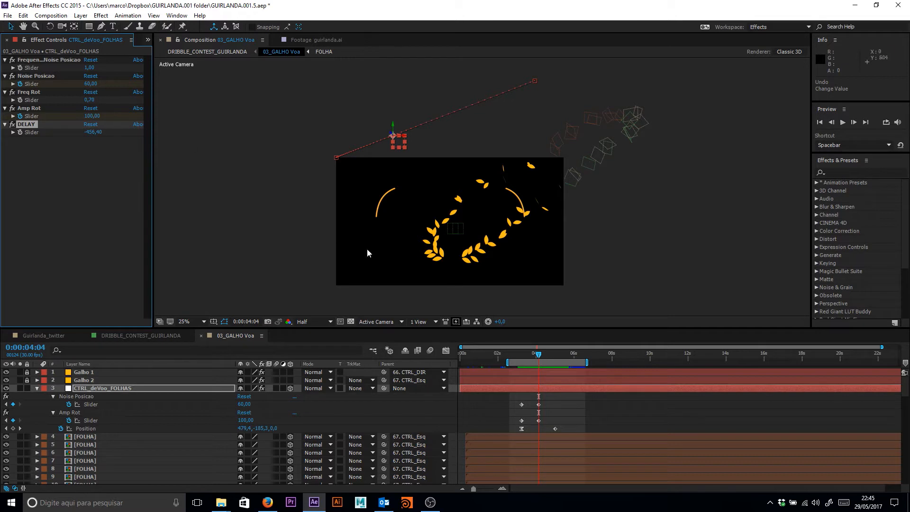
left_click_drag(541, 359, 531, 359)
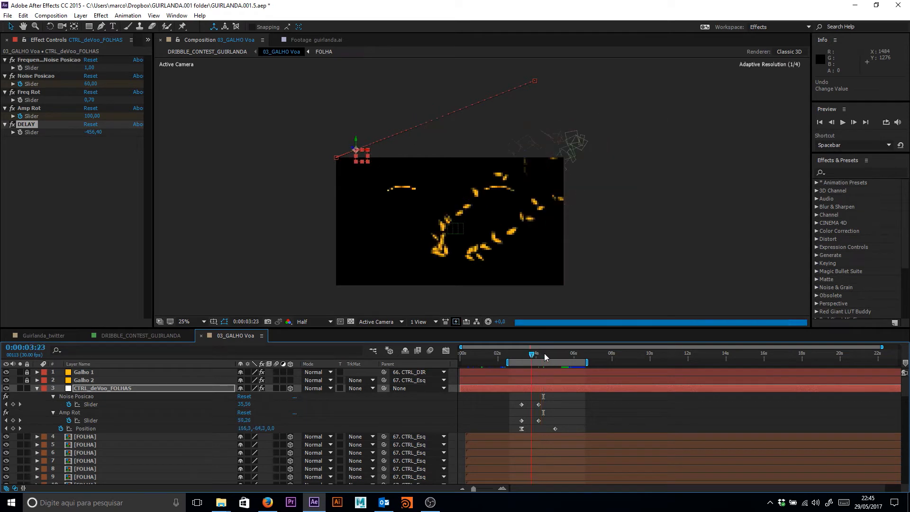
key("space")
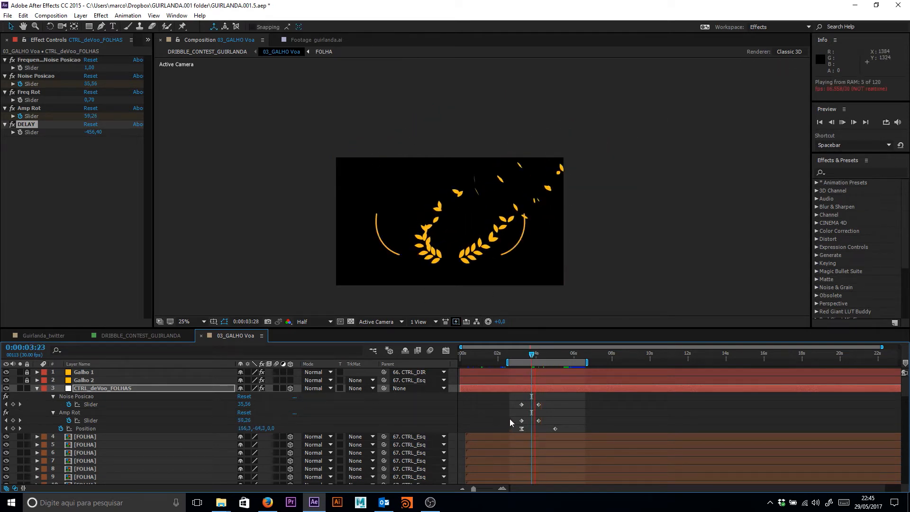
Scrub and play the DRIBBLE_CONTEST_GUIRLANDA composition between about 1 and 4 seconds to examine the wreath and logo animation
key("alt+Tab")
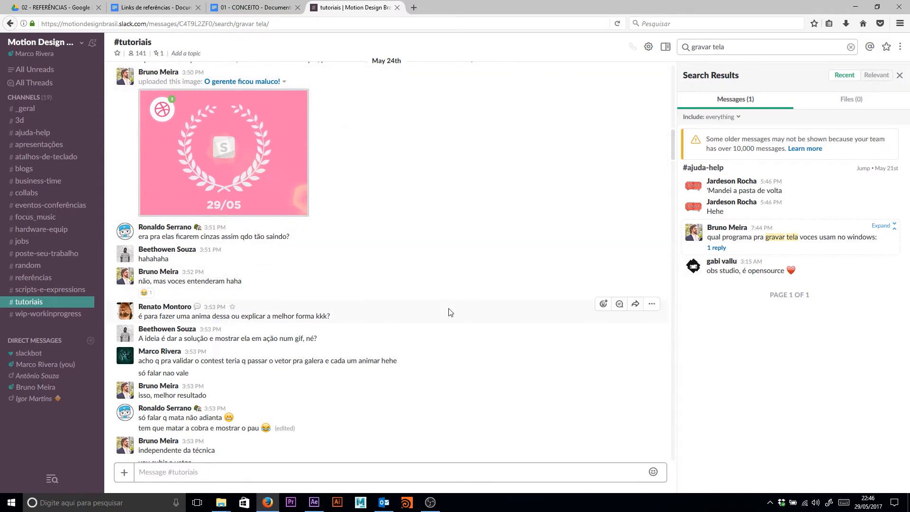
key("alt+Tab")
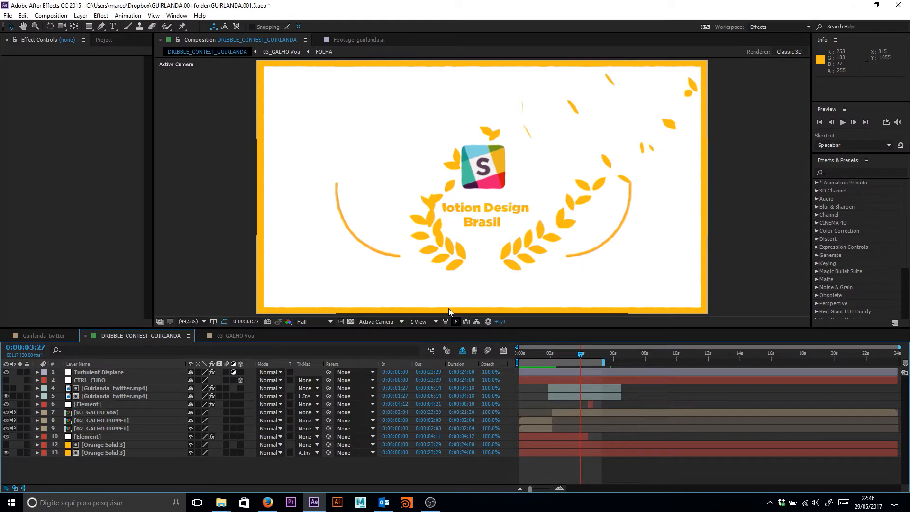
left_click(540, 353)
left_click_drag(540, 353, 573, 353)
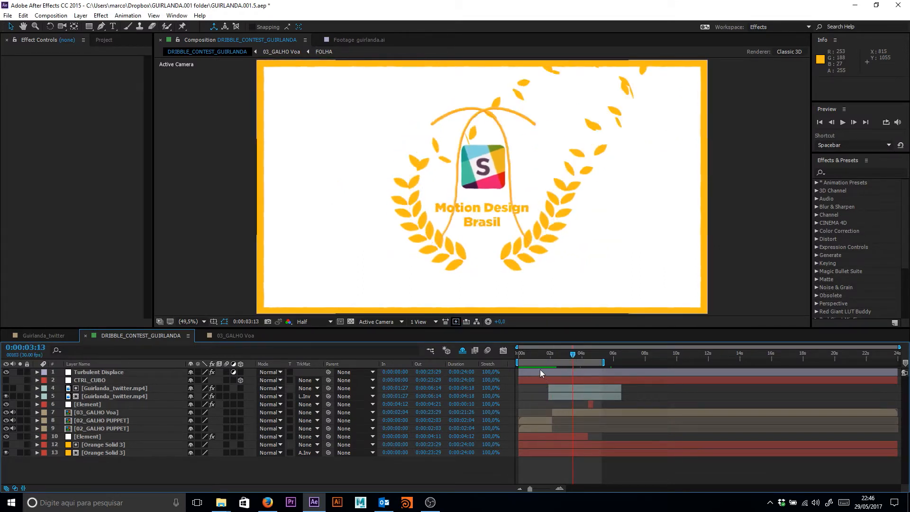
left_click(543, 353)
key("space")
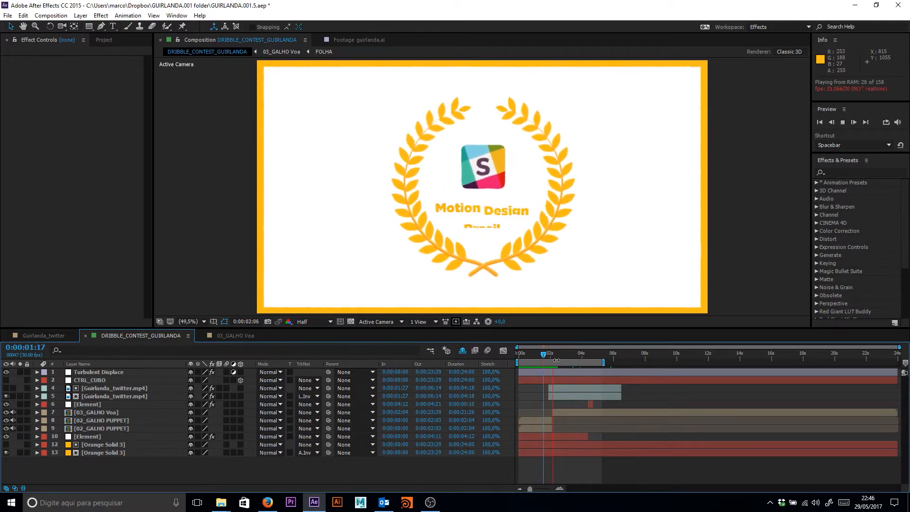
key("space")
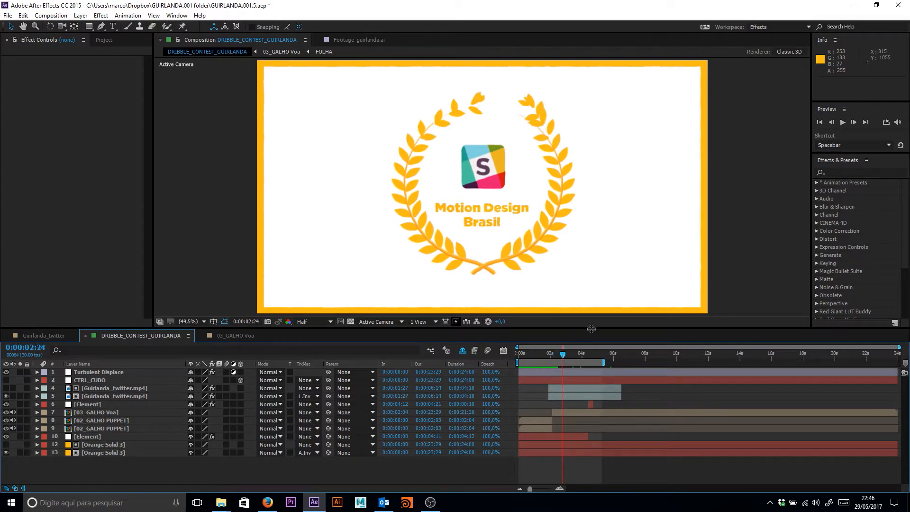
left_click(558, 354)
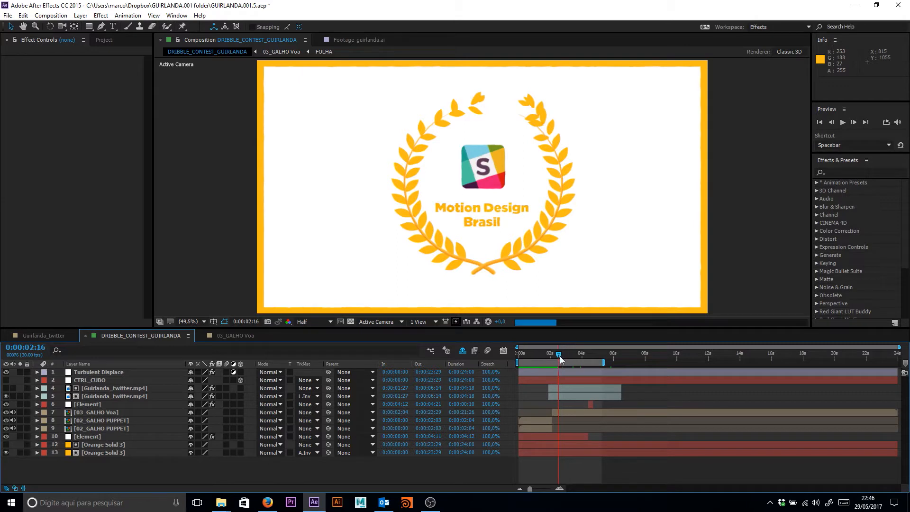
key("space")
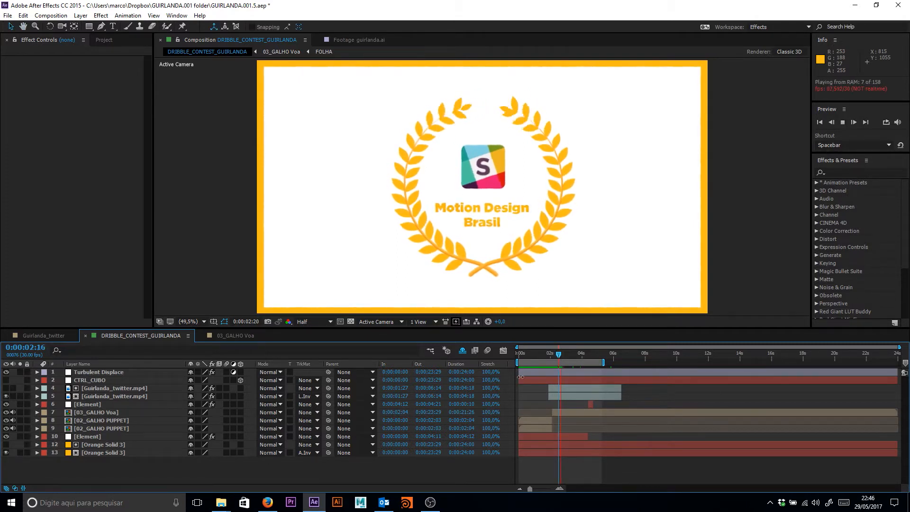
key("space")
left_click_drag(558, 354, 542, 355)
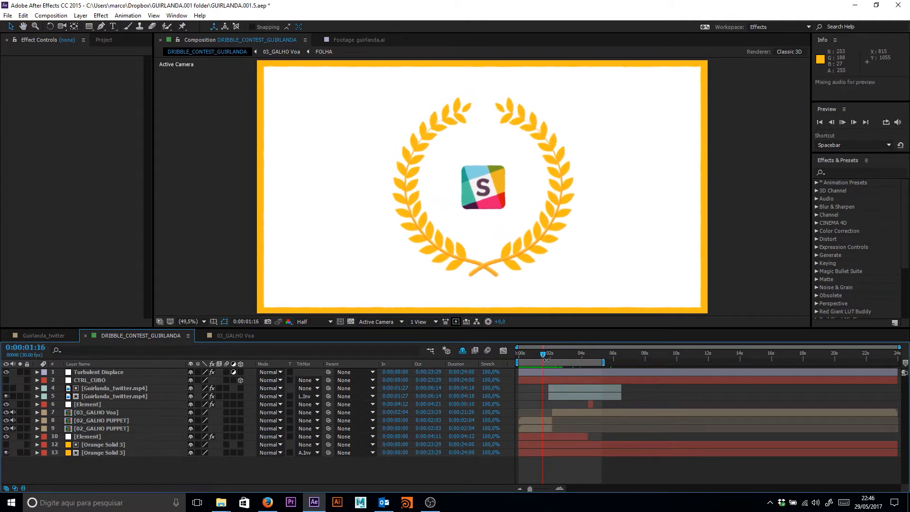
key("space")
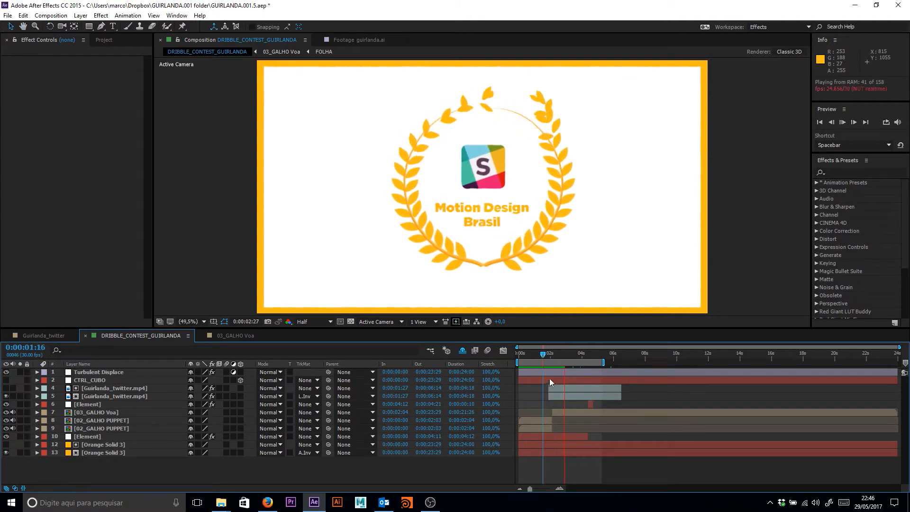
key("space")
left_click(545, 354)
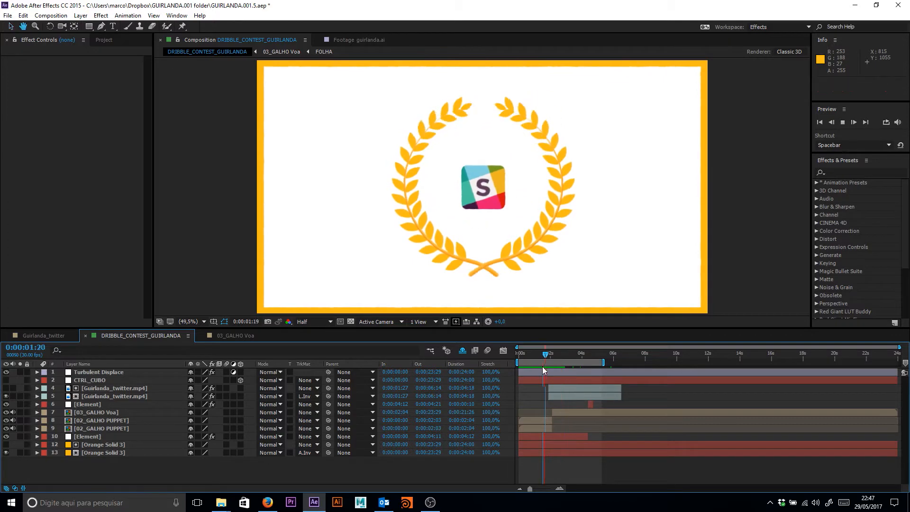
left_click_drag(545, 355, 549, 354)
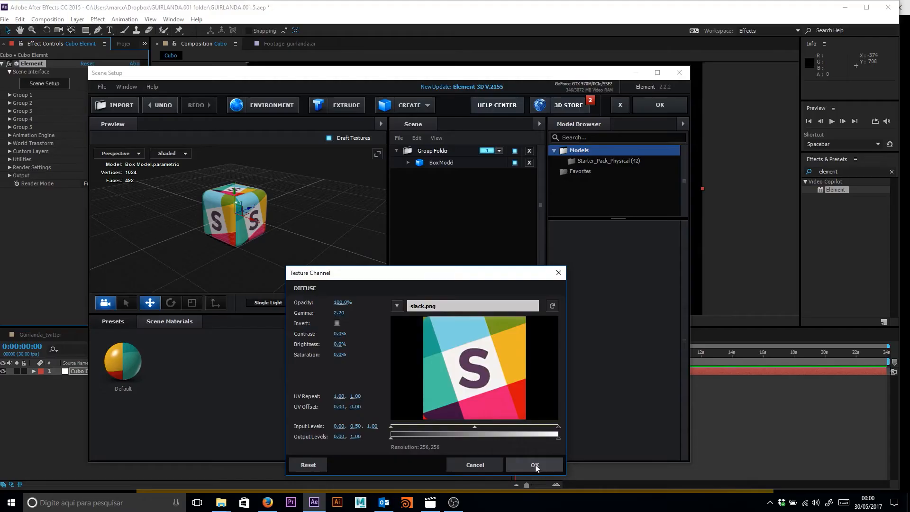
Confirm slack.png as the box's diffuse texture, and solo the Galho 1 layer in the GALHO composition
left_click(533, 465)
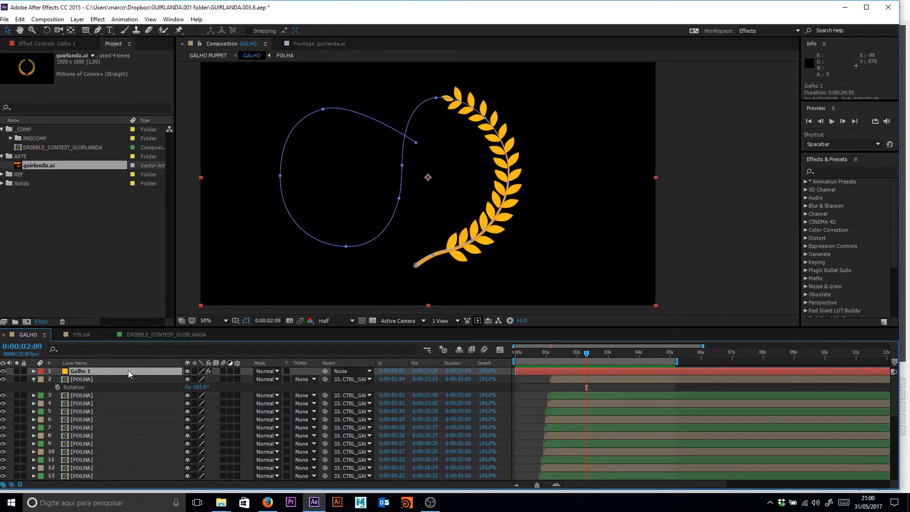
left_click(17, 371)
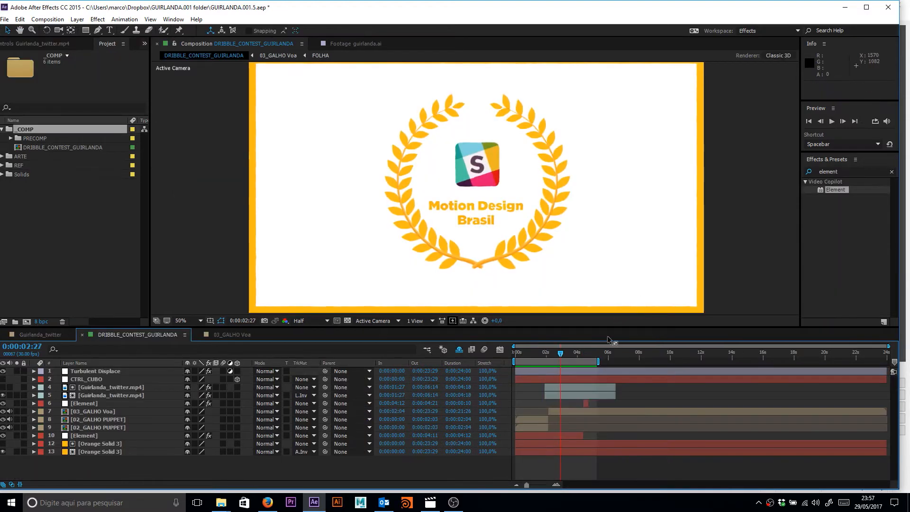
Scrub the DRIBBLE_CONTEST_GUIRLANDA composition between about 2 and 3 seconds to review how the wreath comes apart around the logo
left_click(568, 353)
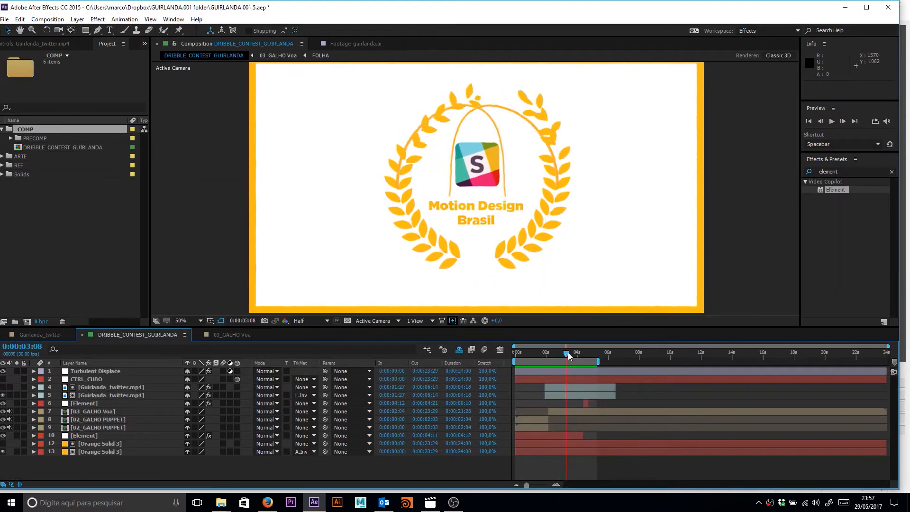
mouse_move(568, 356)
left_mouse_down()
mouse_move(577, 358)
mouse_move(552, 354)
left_mouse_up()
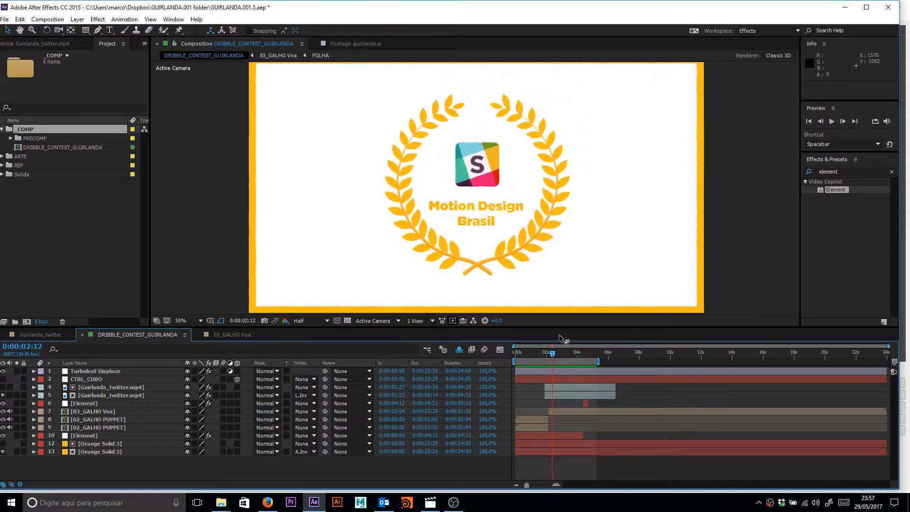
mouse_move(555, 353)
left_mouse_down()
mouse_move(545, 353)
mouse_move(584, 349)
mouse_move(543, 356)
mouse_move(553, 353)
left_mouse_up()
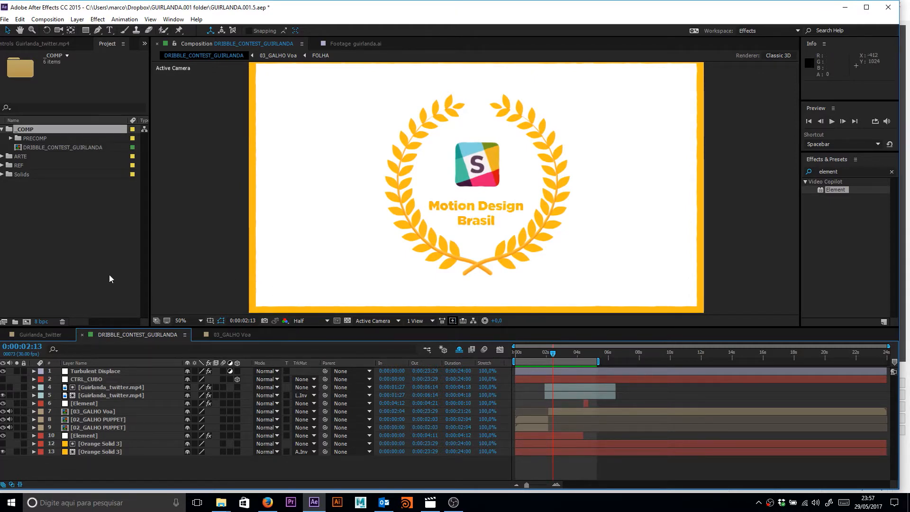
Create a new 1920 x 1080 composition named Cubo at 30 frames per second
key("ctrl+n")
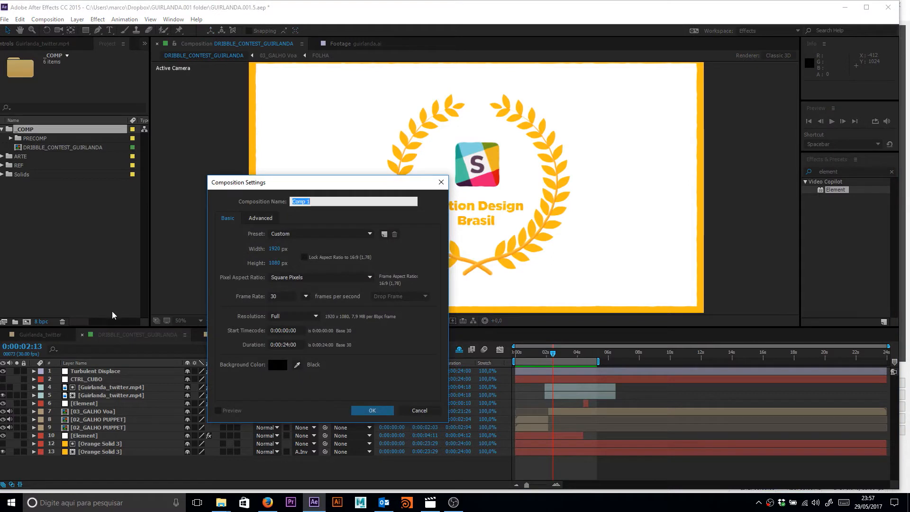
type("Cubo")
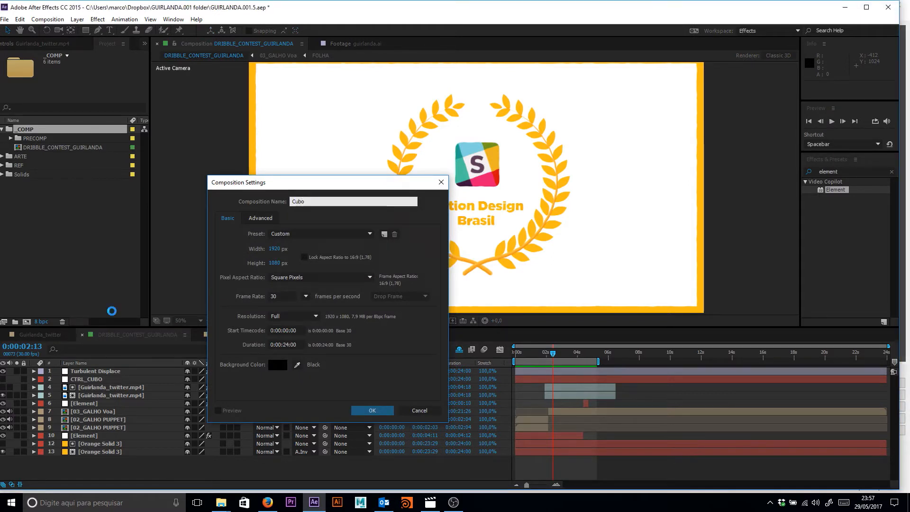
key("Return")
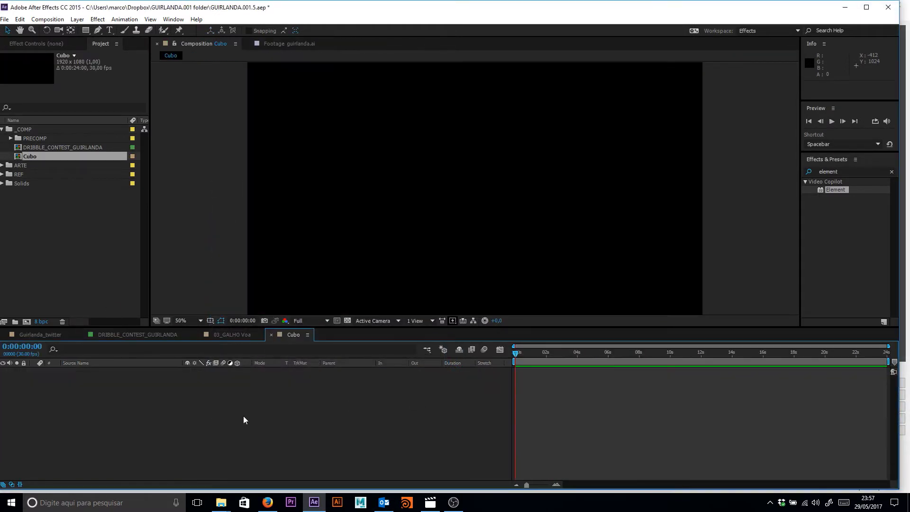
Add a white 1920 x 1080 solid named Cubo Elemnt to the Cubo composition
key("ctrl+y")
type("Cubo Elemnt")
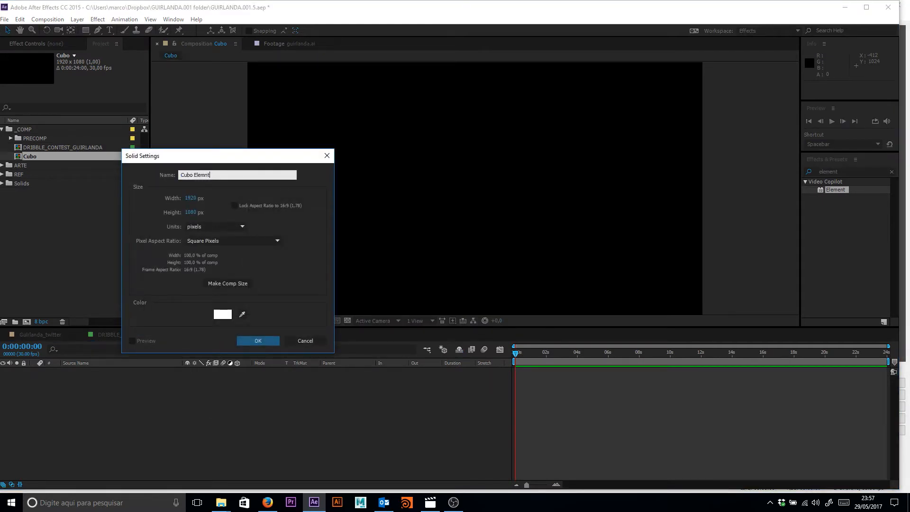
key("Return")
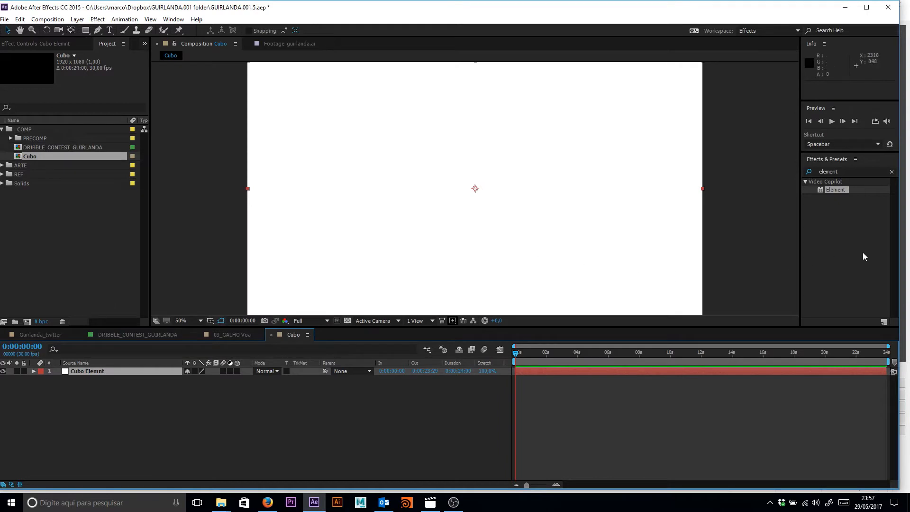
Apply the Element effect to the Cubo Elemnt solid, then open and widen its Scene Setup window
mouse_move(830, 191)
left_mouse_down()
mouse_move(456, 300)
mouse_move(122, 374)
mouse_move(124, 382)
left_mouse_up()
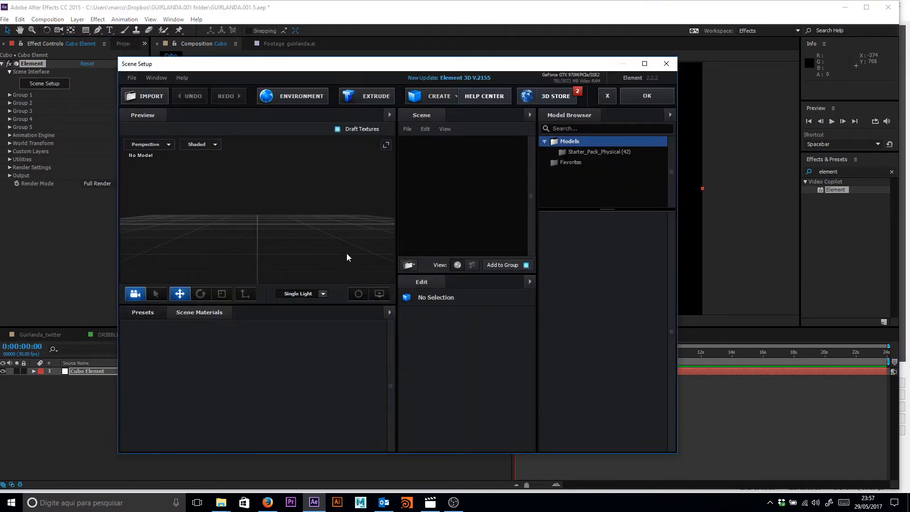
left_click_drag(119, 249, 74, 249)
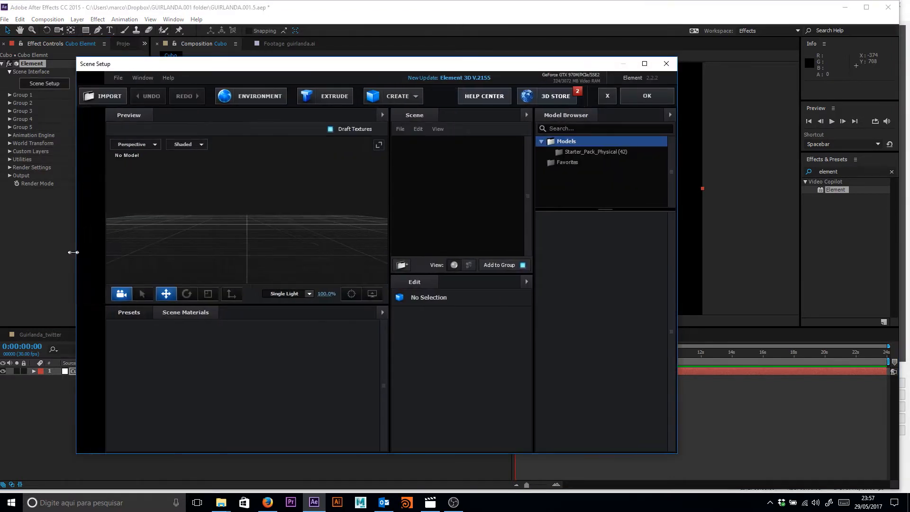
left_click_drag(505, 64, 545, 60)
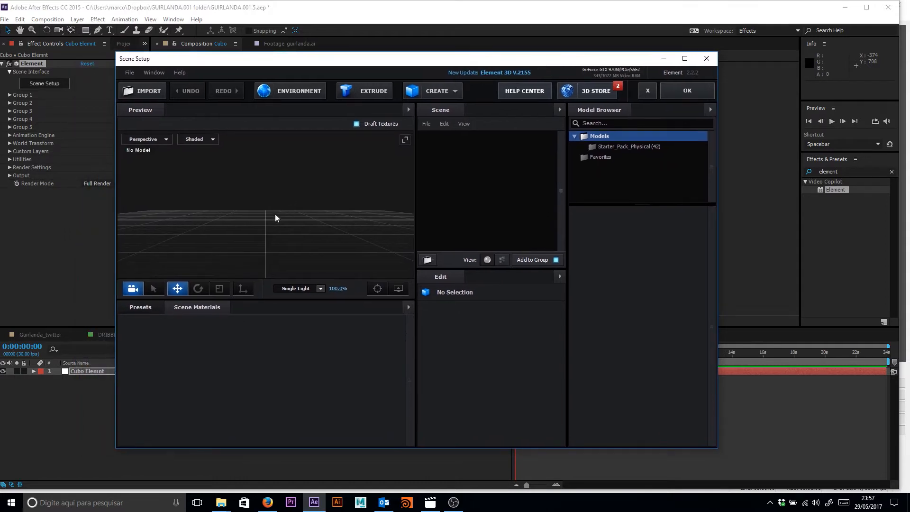
mouse_move(276, 218)
left_mouse_down()
mouse_move(242, 235)
mouse_move(326, 224)
mouse_move(274, 233)
left_mouse_up()
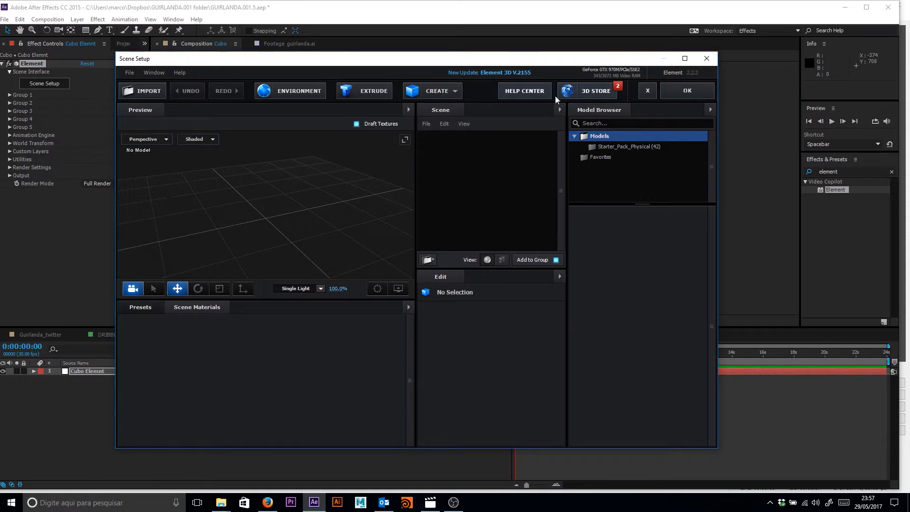
left_click_drag(556, 64, 528, 78)
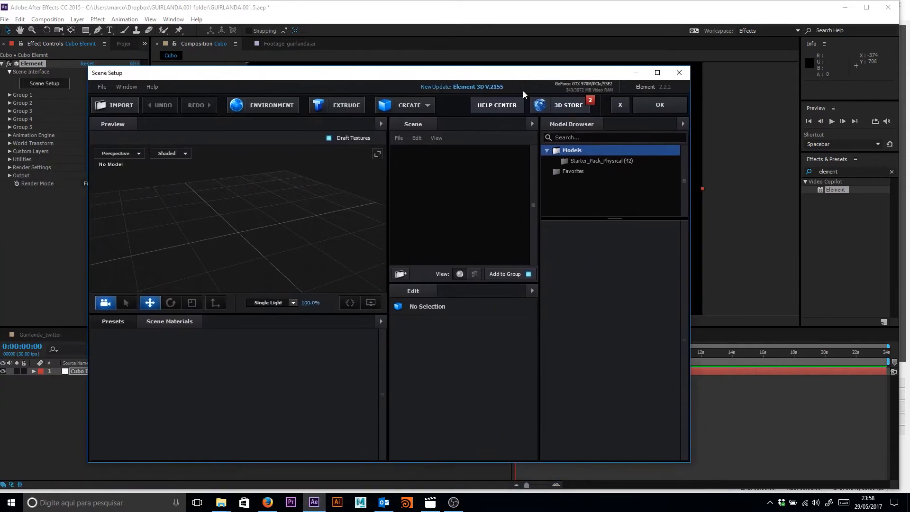
Create a box model in the Element scene and inspect it in the preview from an angled view
left_click(407, 105)
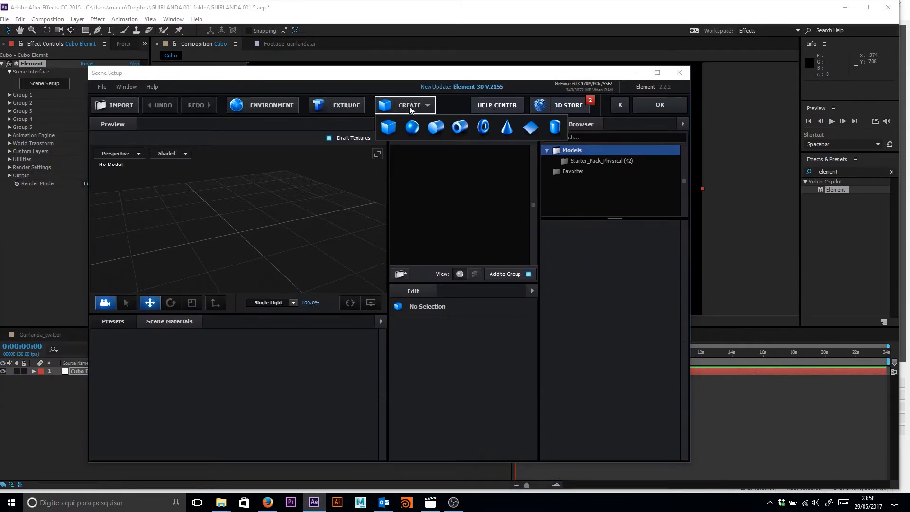
left_click(390, 129)
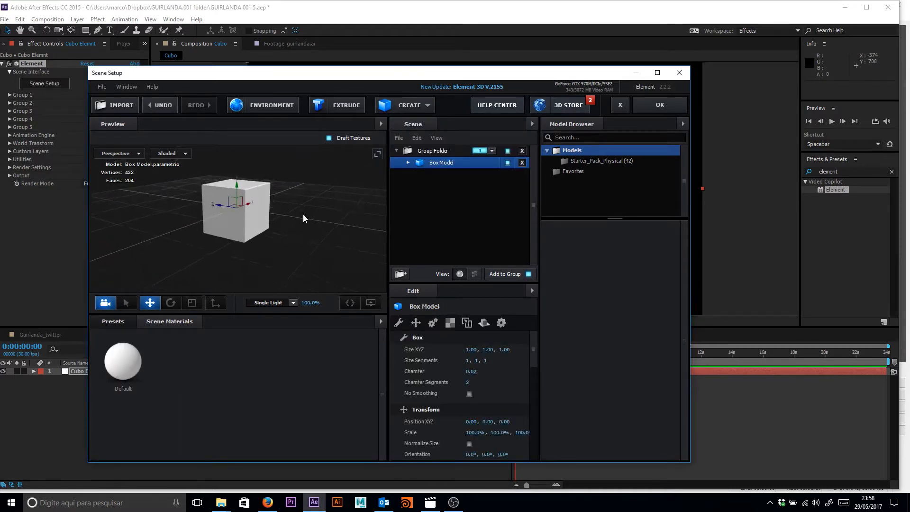
left_click_drag(304, 219, 450, 185)
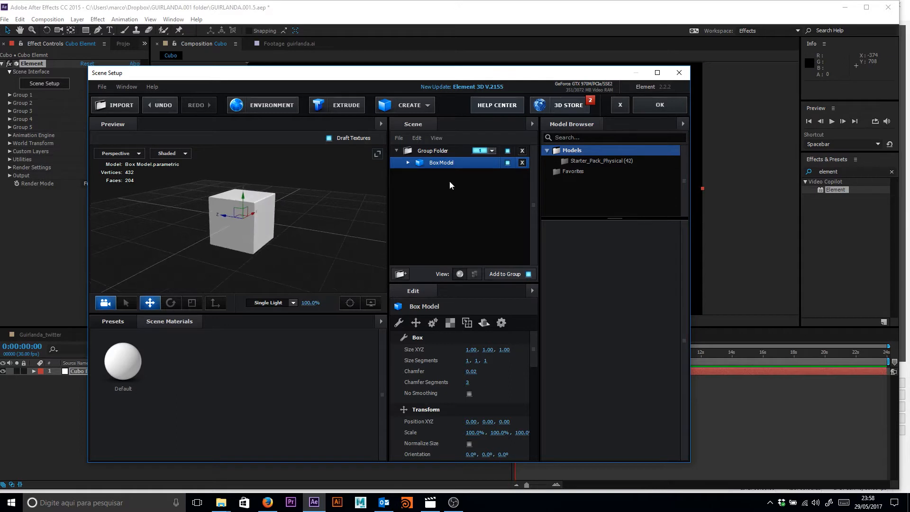
left_click_drag(538, 344, 519, 337)
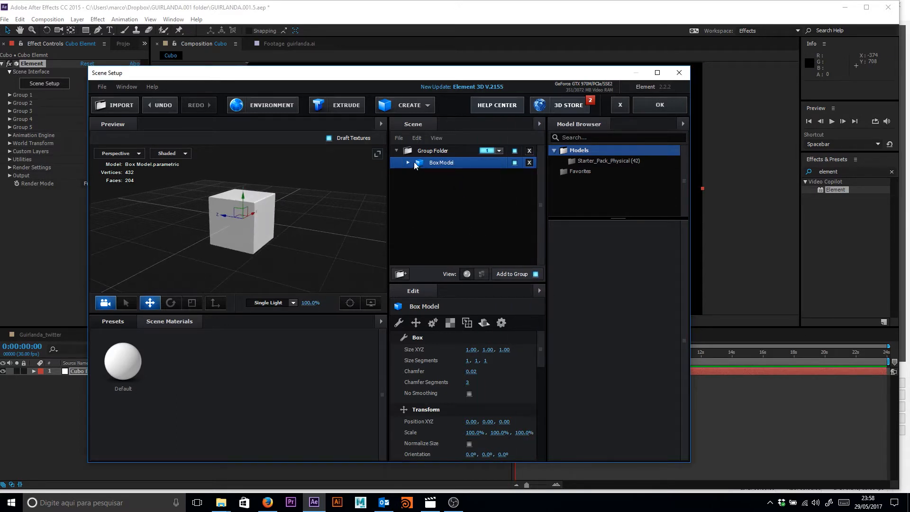
left_click_drag(314, 201, 313, 212)
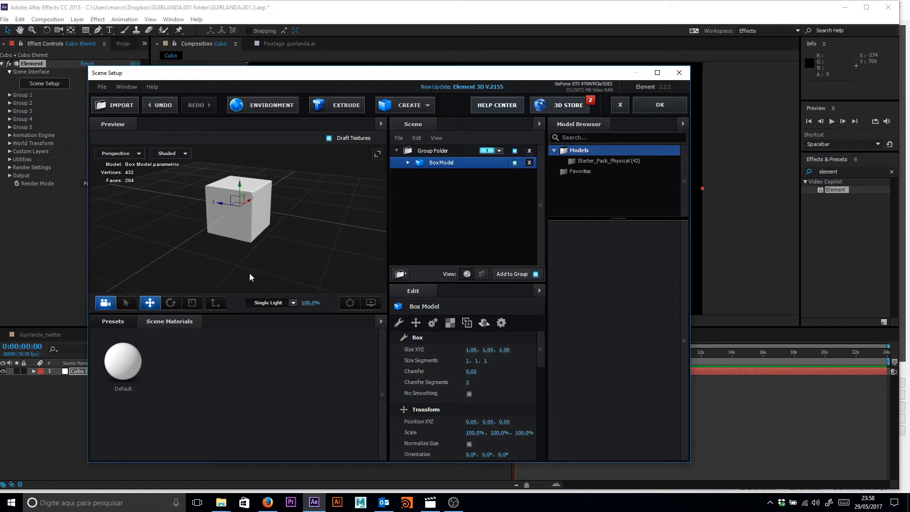
Round the box model's edges with a chamfer of 0.17 and 5 chamfer segments
left_click_drag(250, 277, 272, 270)
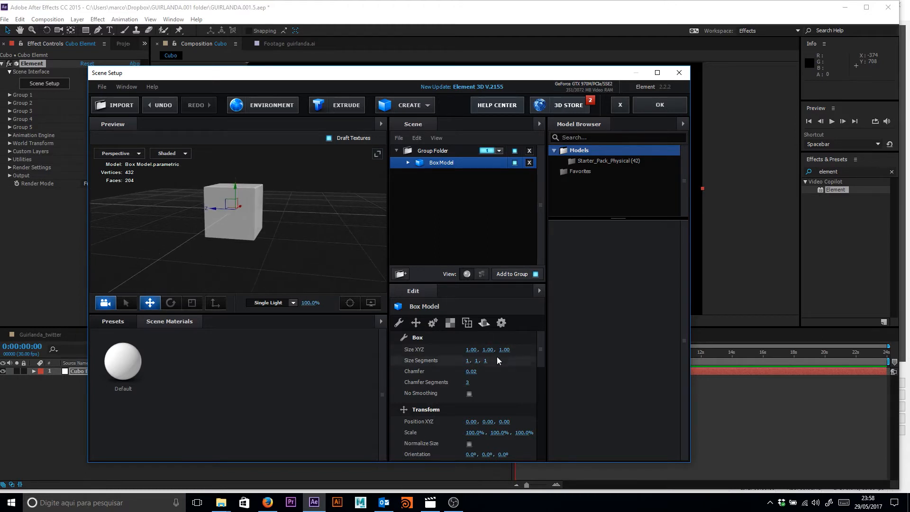
key("ctrl+z")
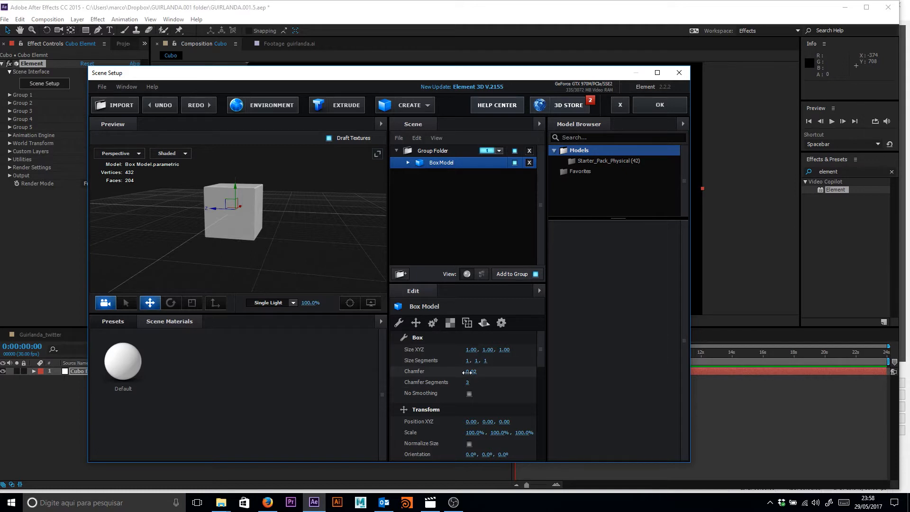
left_click_drag(467, 373, 490, 369)
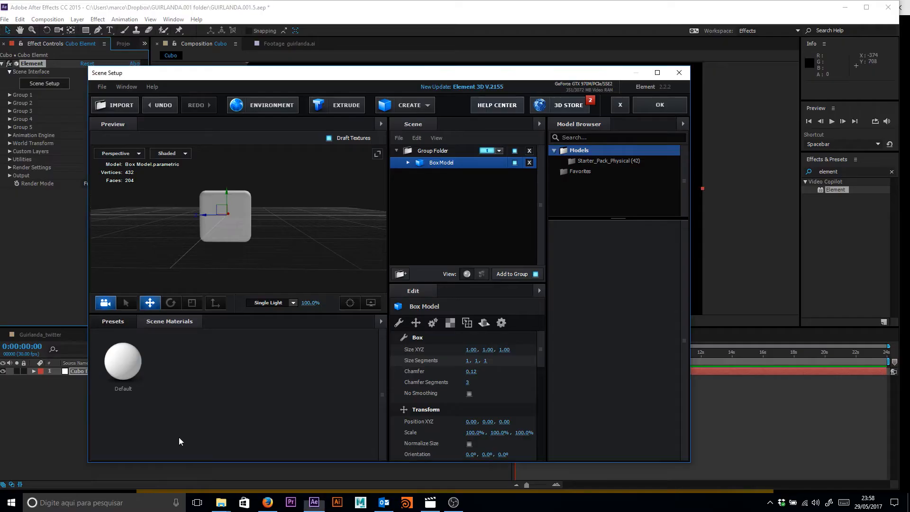
left_click_drag(308, 265, 299, 227)
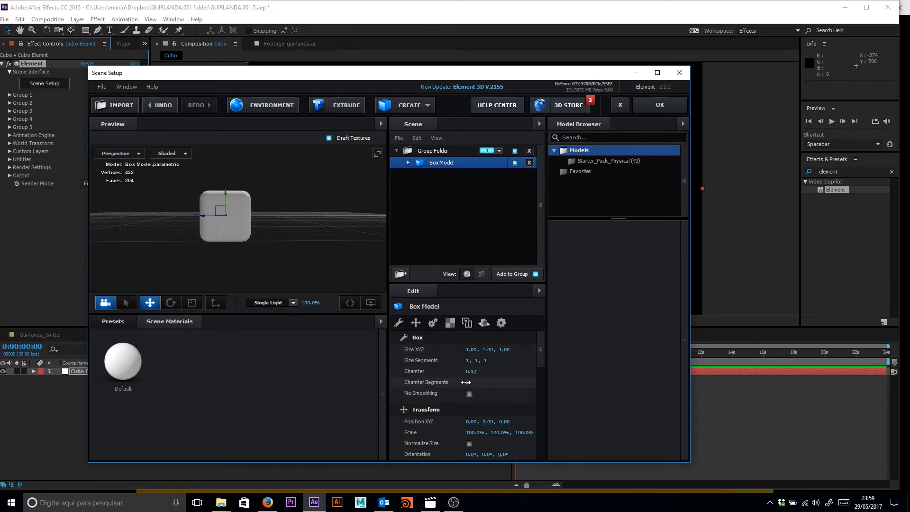
left_click_drag(468, 382, 479, 382)
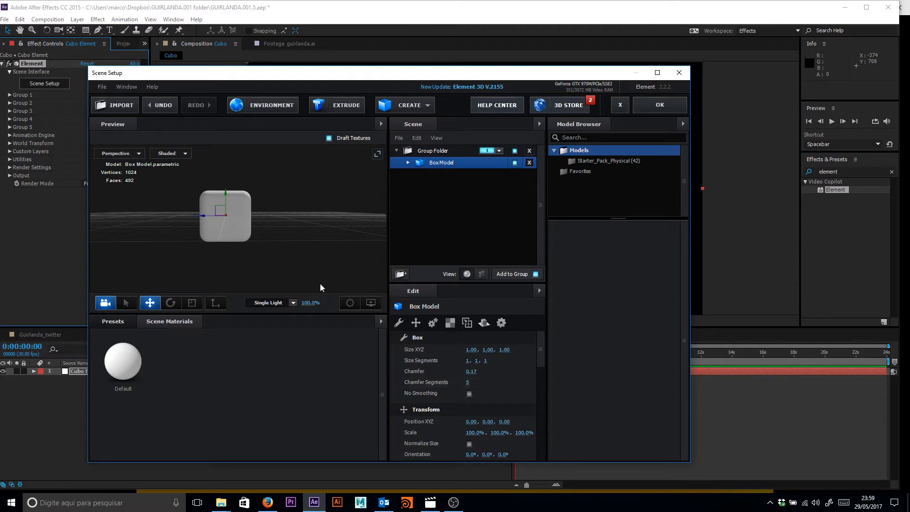
left_click_drag(274, 206, 294, 264)
Change the Default material's type to Standard Shader and check the shading around the box
left_click(123, 361)
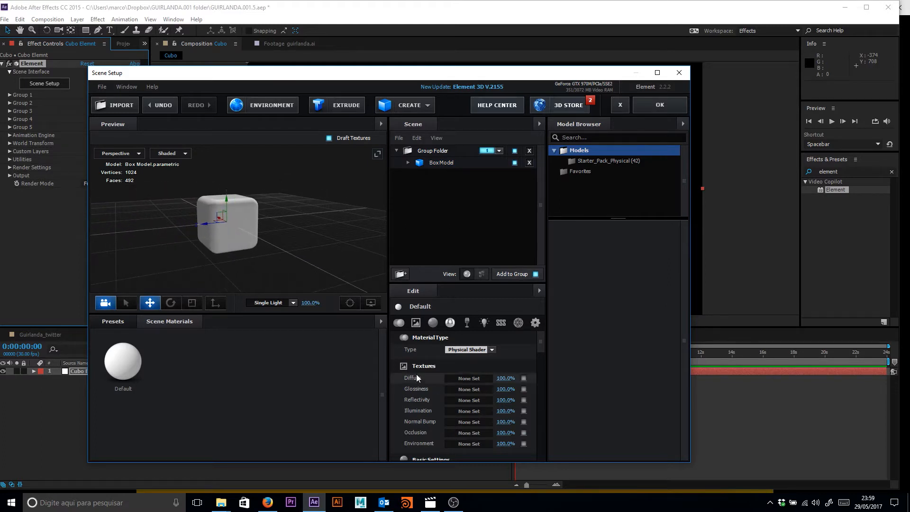
left_click(467, 351)
left_click(482, 356)
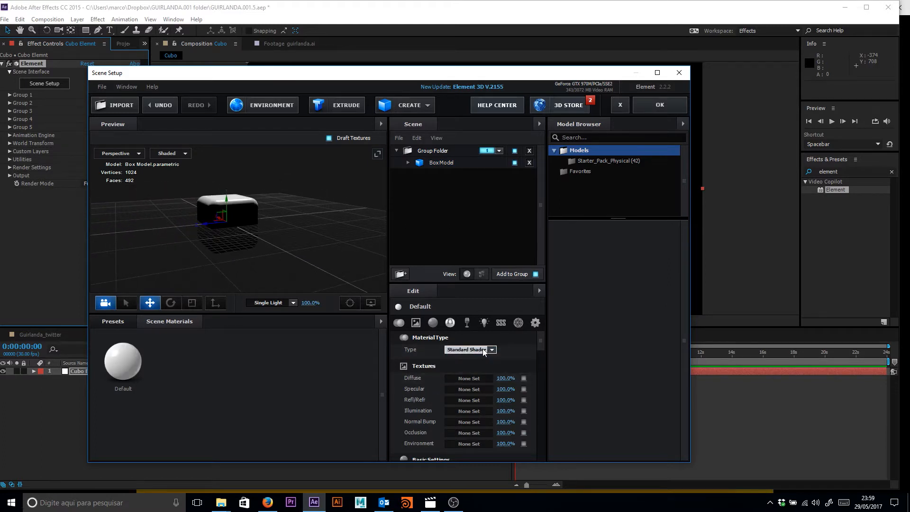
left_click_drag(273, 233, 255, 238)
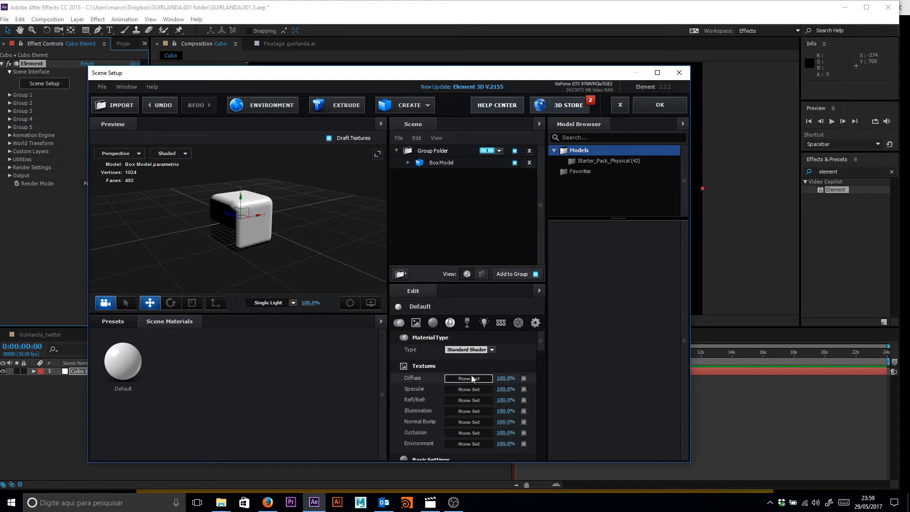
left_click_drag(327, 265, 275, 268)
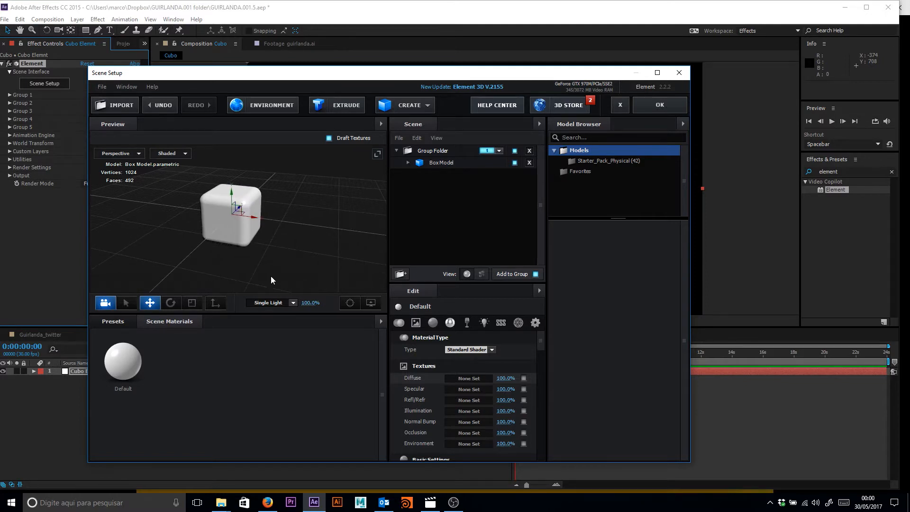
left_click_drag(269, 263, 299, 283)
Load the slack image from the ARTE folder as the Default material's diffuse texture
left_click(474, 378)
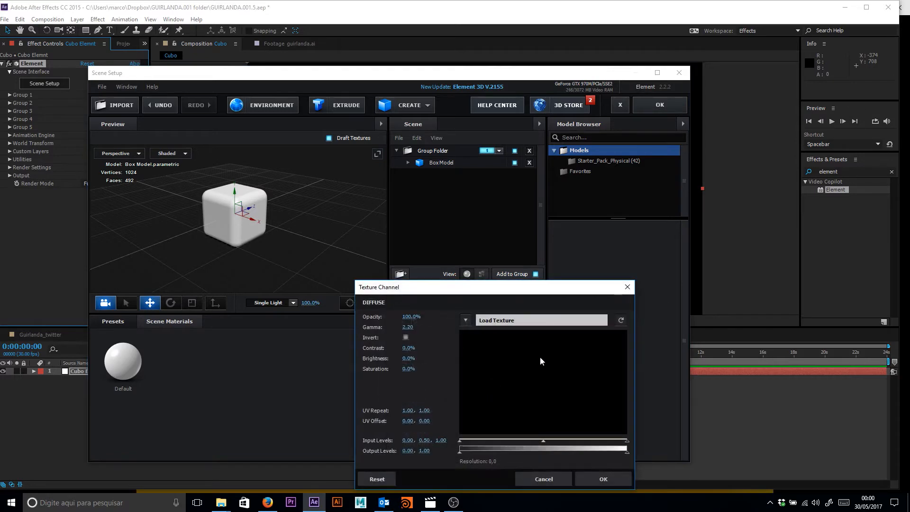
left_click_drag(512, 287, 444, 273)
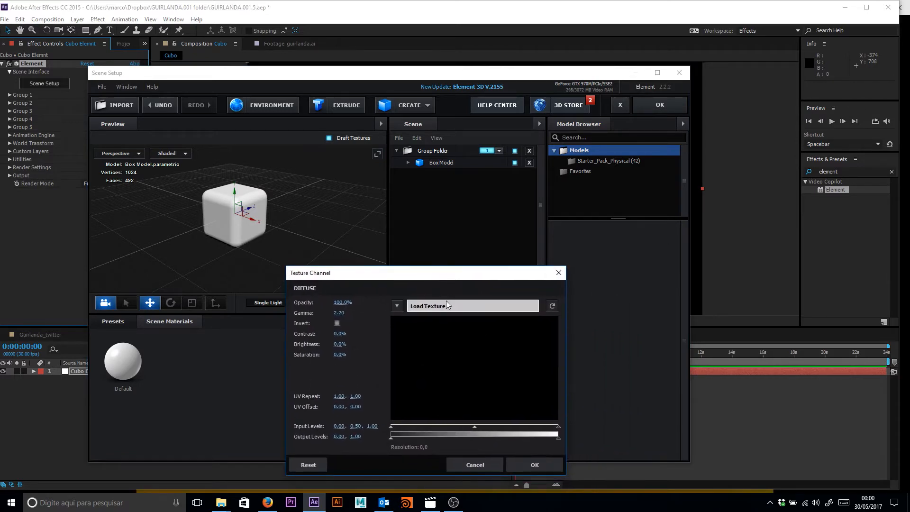
left_click(445, 300)
left_click(394, 325)
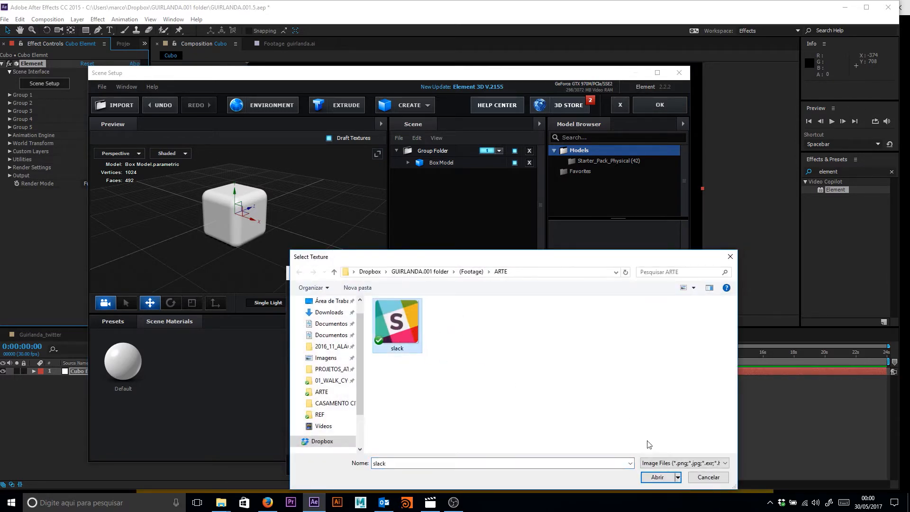
left_click(656, 476)
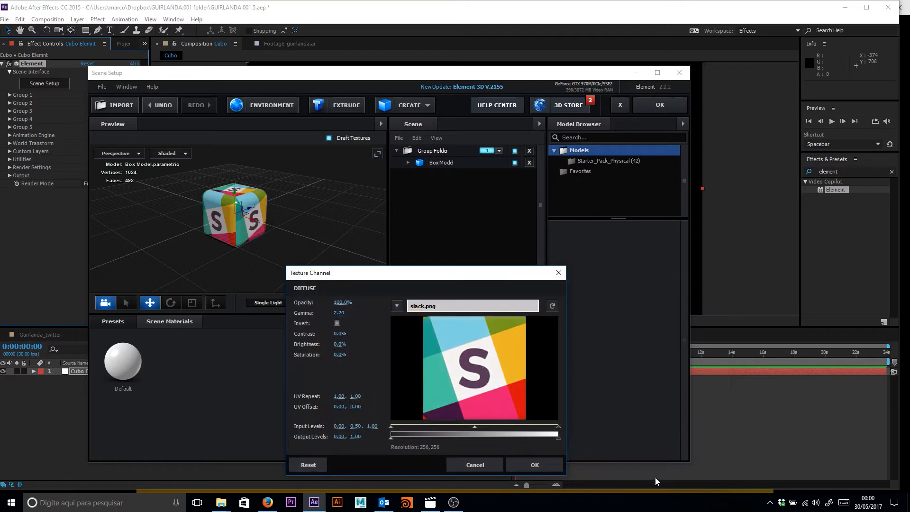
left_click(533, 464)
mouse_move(201, 248)
left_mouse_down()
mouse_move(297, 269)
mouse_move(244, 257)
mouse_move(199, 231)
mouse_move(186, 265)
mouse_move(245, 259)
mouse_move(223, 270)
mouse_move(171, 233)
mouse_move(221, 245)
mouse_move(217, 255)
left_mouse_up()
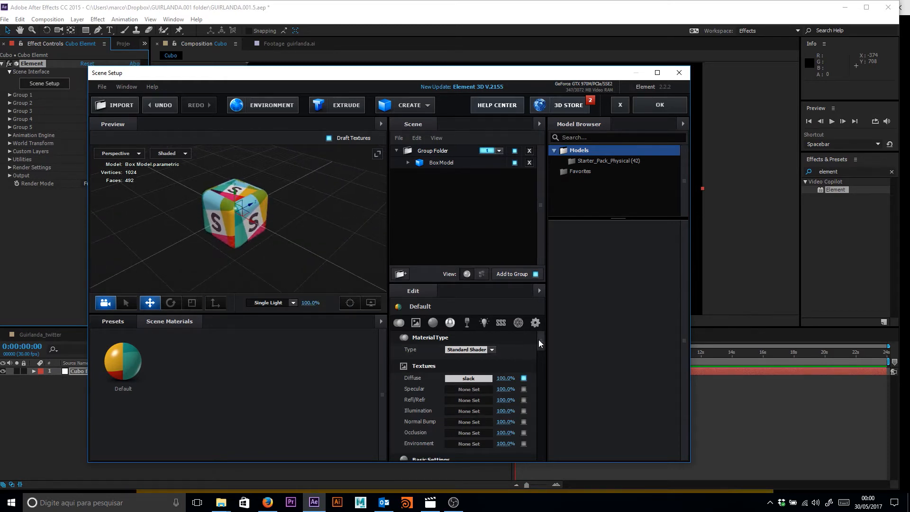
Set the box model's texture mapping to Plane XY and view the cube from the front
left_click(441, 163)
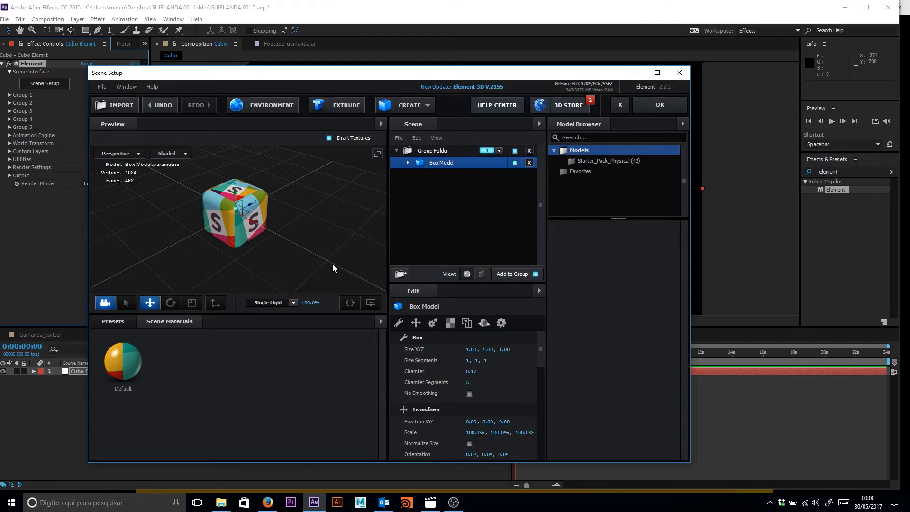
left_click_drag(312, 243, 312, 245)
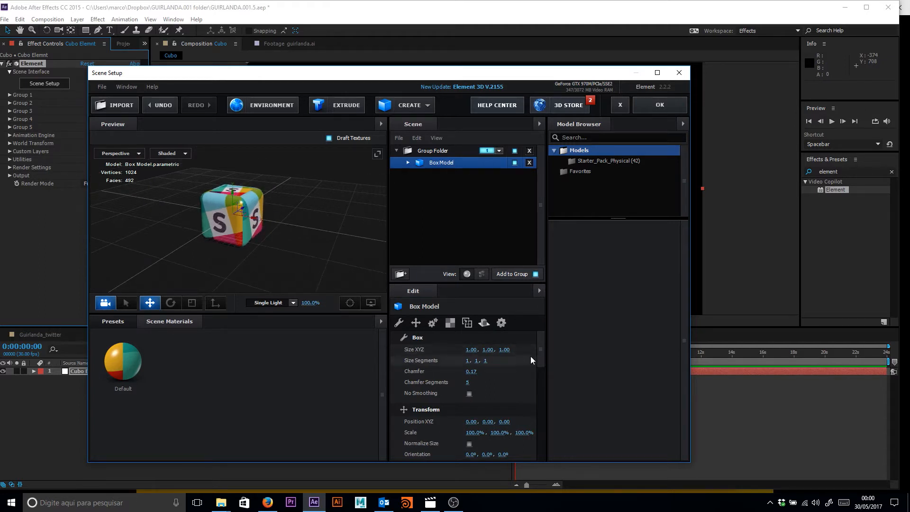
left_click_drag(542, 352, 531, 394)
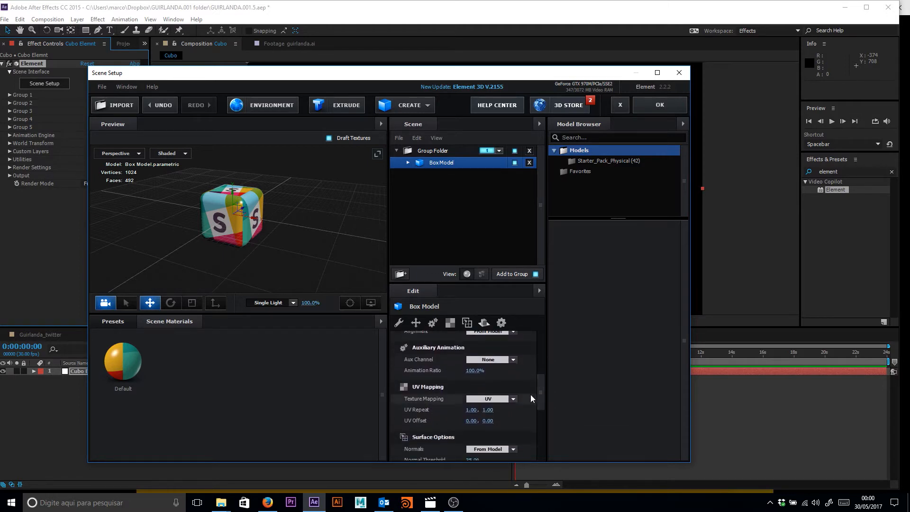
left_click(513, 399)
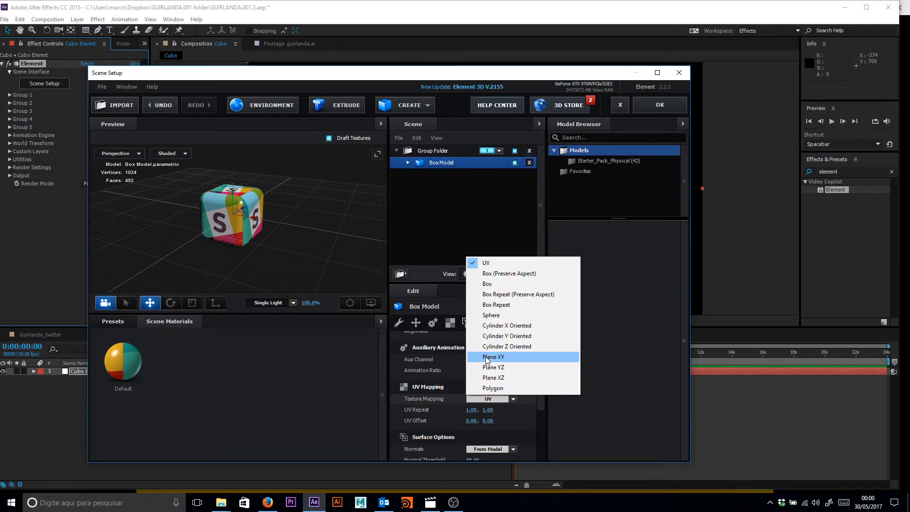
left_click(489, 359)
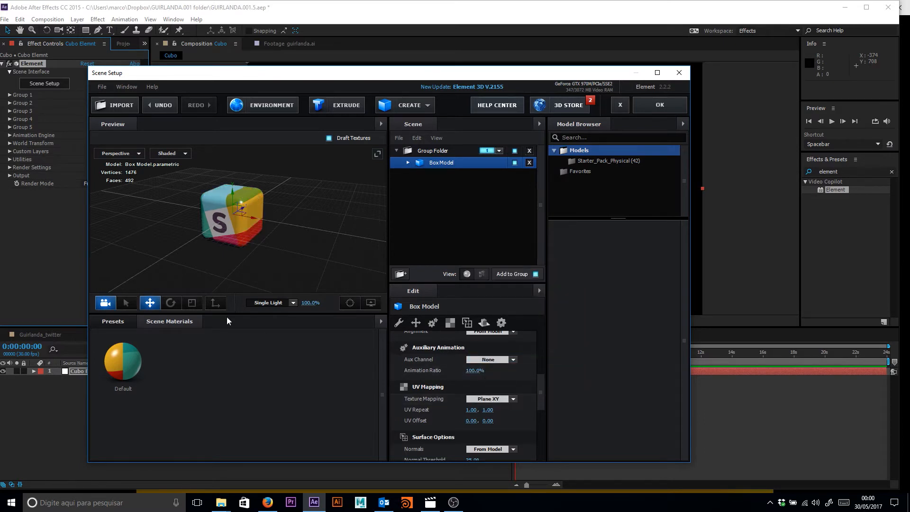
left_click_drag(246, 285, 242, 246)
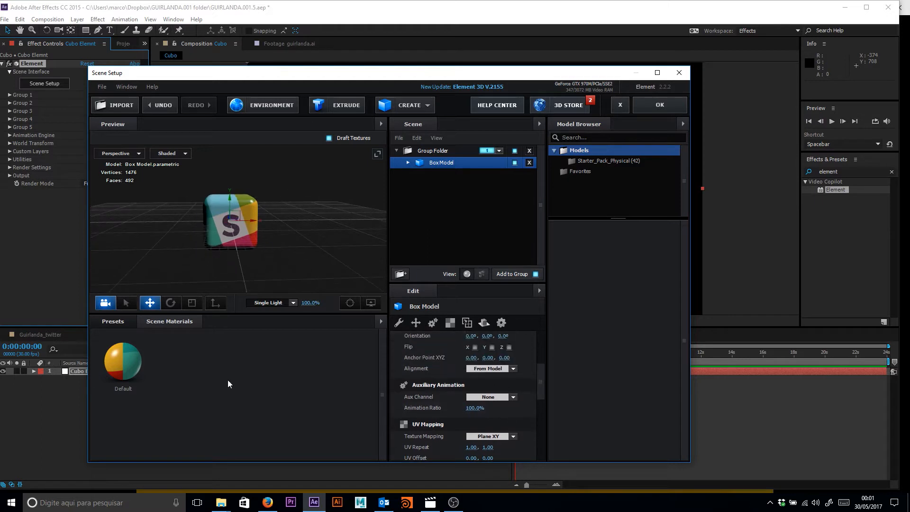
Set the Default material's Diffuse to 0.00 and lower its Specular to remove the highlights
left_click(116, 371)
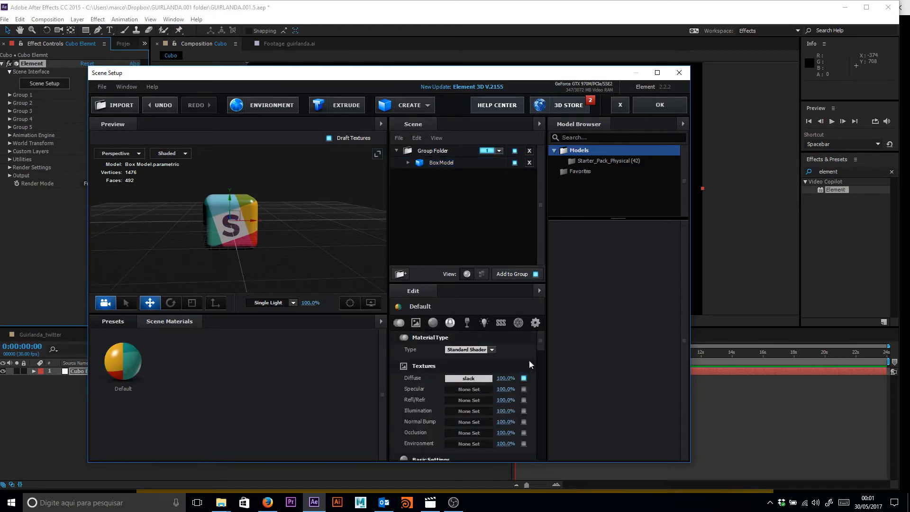
scroll(528, 360, "down", 3)
left_click_drag(473, 356, 370, 370)
mouse_move(538, 356)
left_mouse_down()
mouse_move(533, 369)
mouse_move(540, 361)
left_mouse_up()
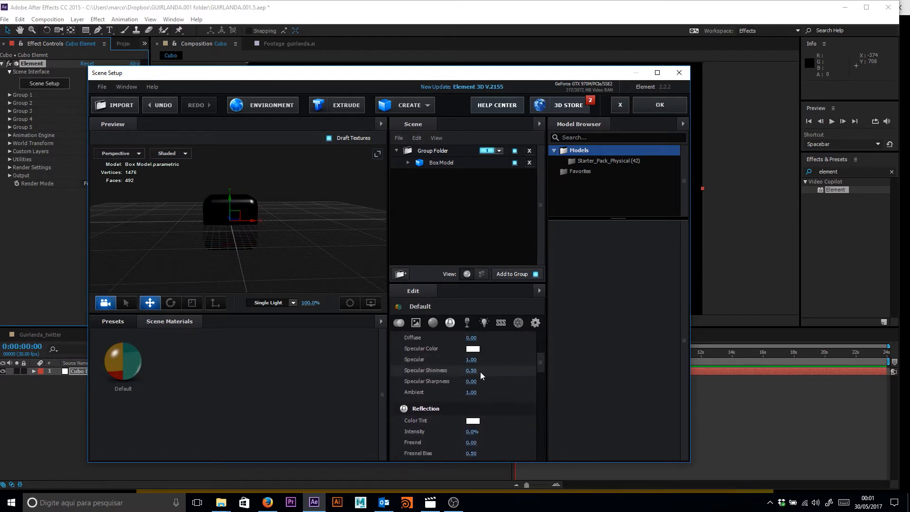
left_click_drag(471, 359, 355, 378)
left_click_drag(535, 359, 524, 392)
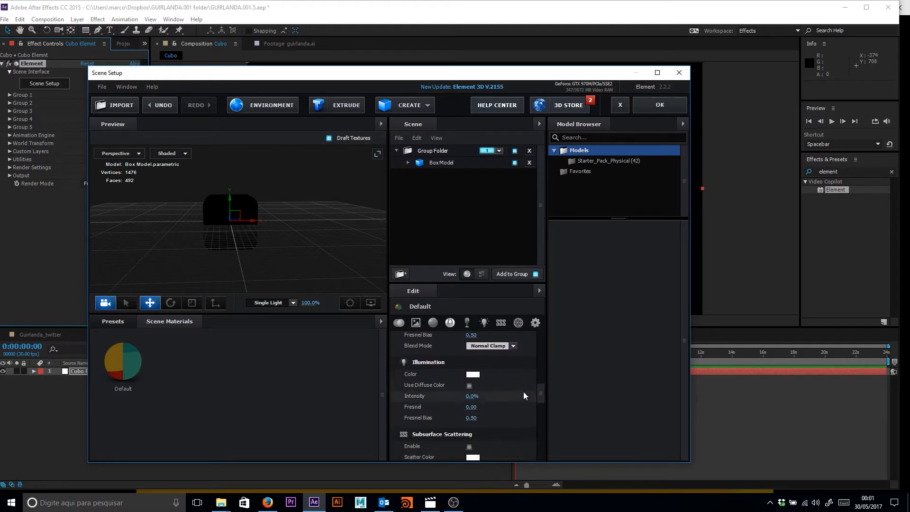
Enable Use Diffuse Color for the material's illumination with 100% intensity, and accept the scene setup
left_click(469, 385)
left_click(472, 396)
type("100")
key("Return")
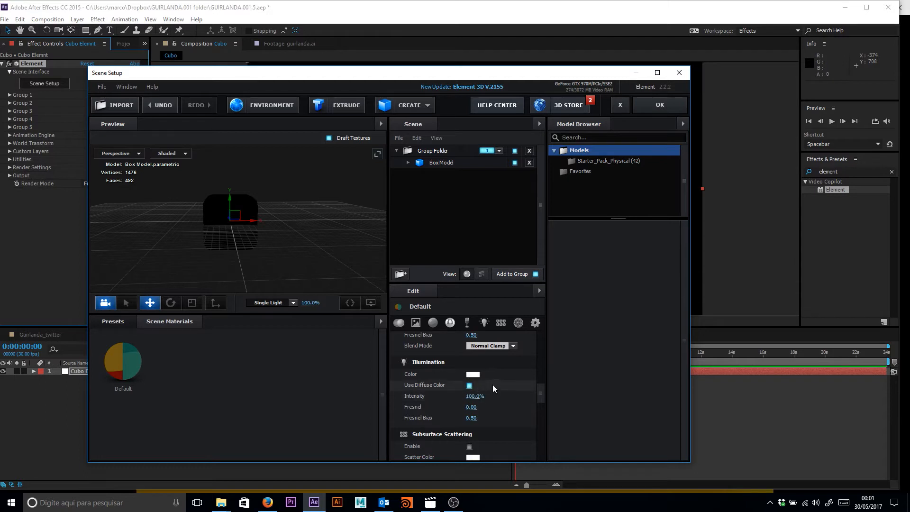
left_click(469, 384)
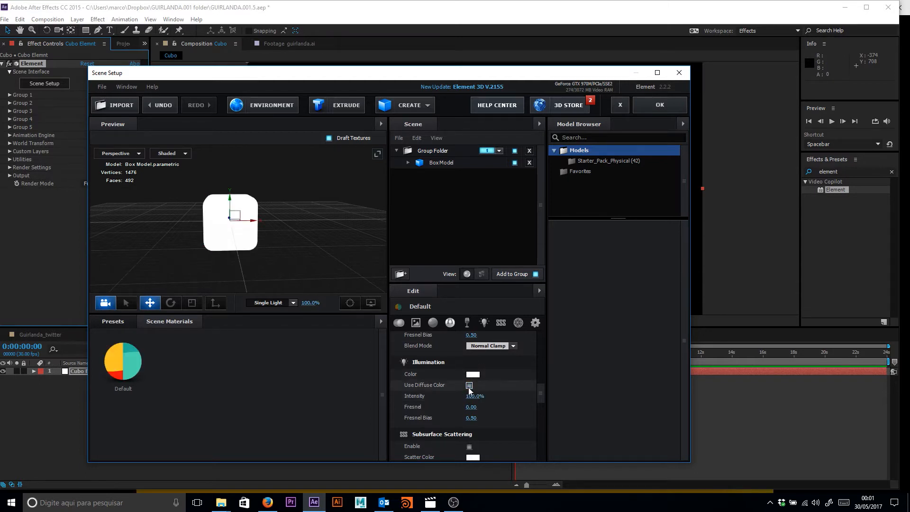
left_click(469, 385)
left_click_drag(326, 285, 285, 243)
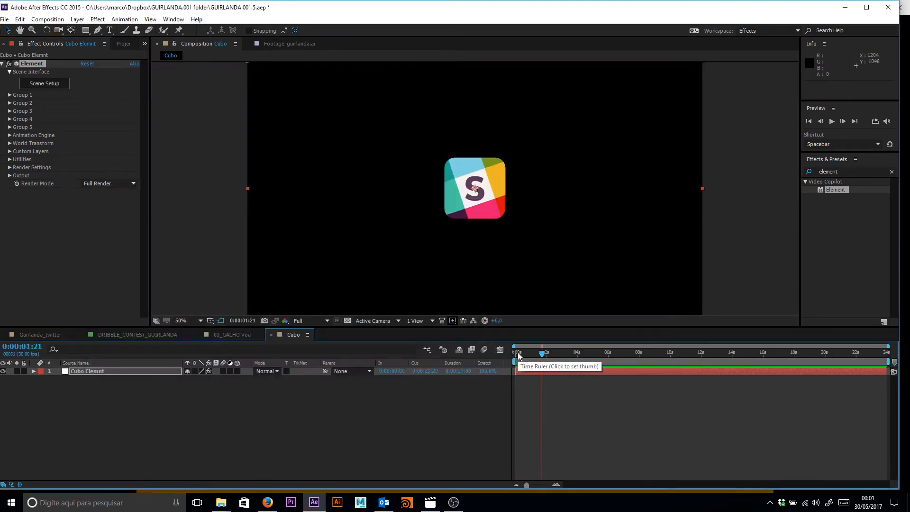
Create a group null for Group 1 of the Element effect on the Cubo Elemnt layer
left_click_drag(544, 353, 532, 352)
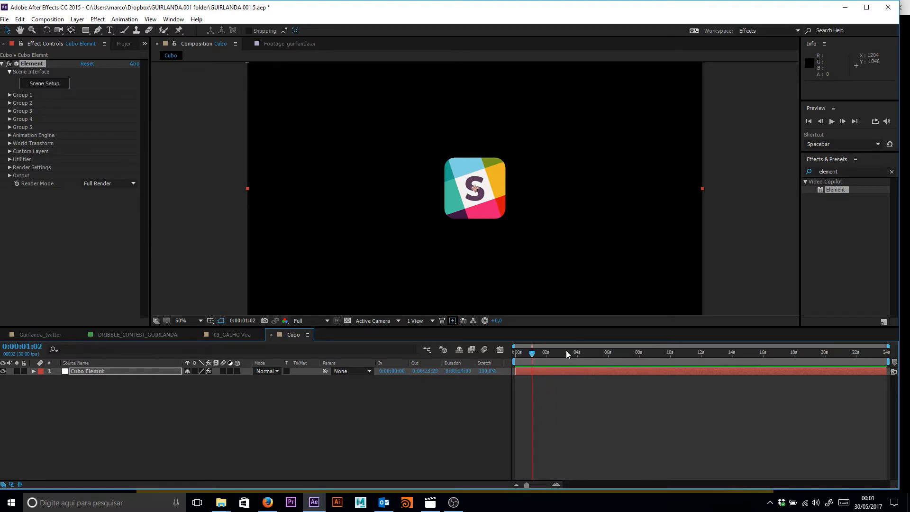
left_click(111, 373)
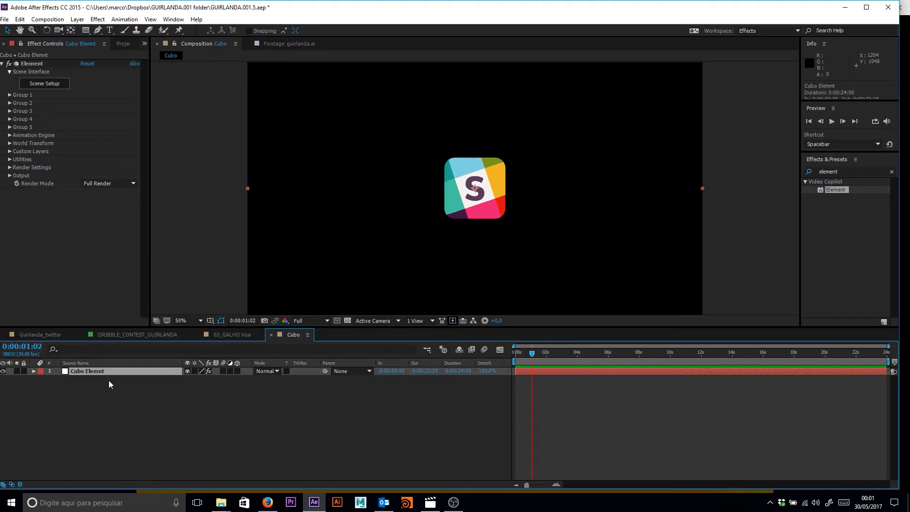
left_click(9, 95)
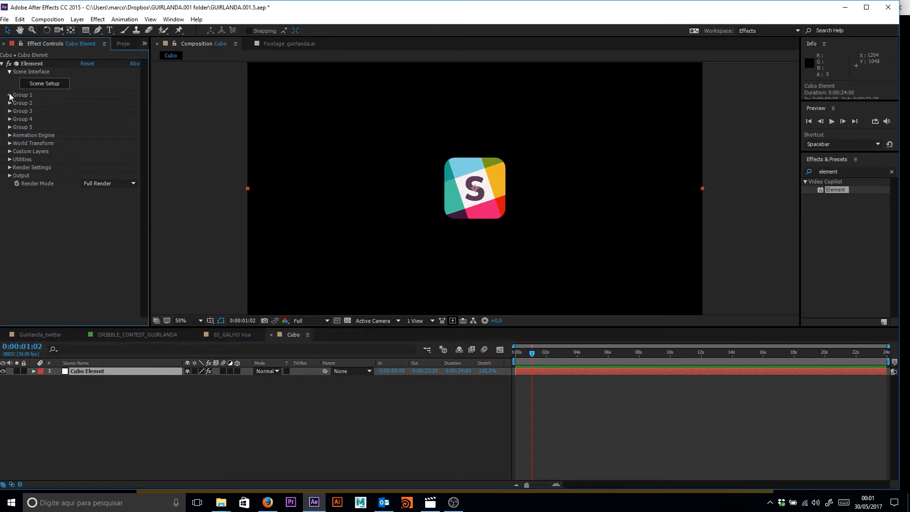
left_click(17, 135)
left_click(26, 151)
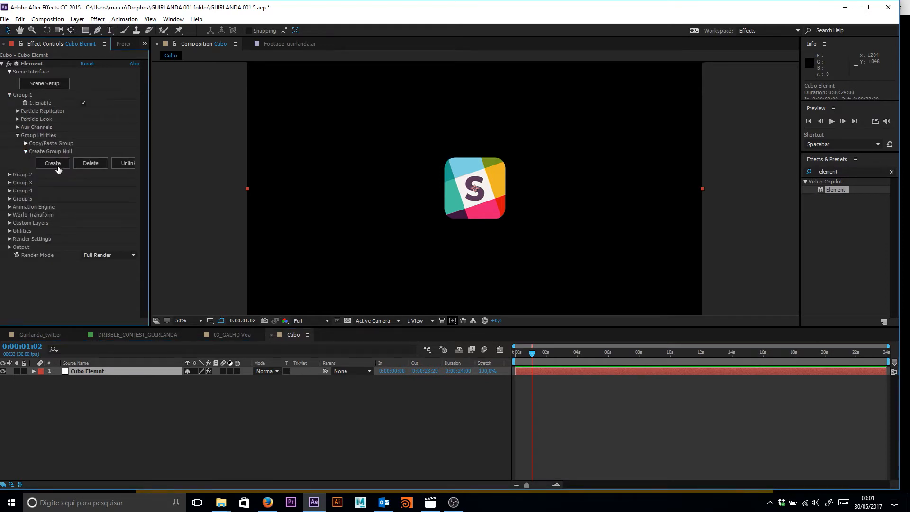
left_click(52, 166)
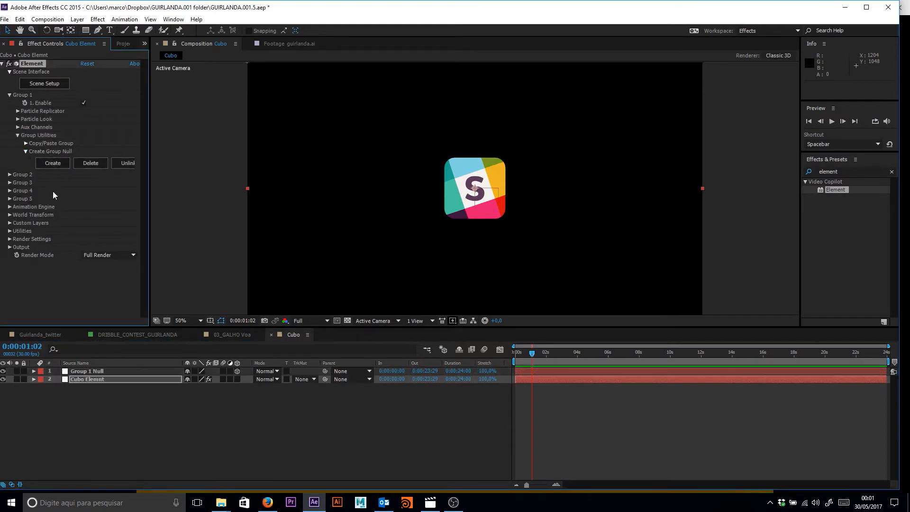
Try an X Rotation of 51° on the Group 1 Null, then undo the rotation
left_click(92, 372)
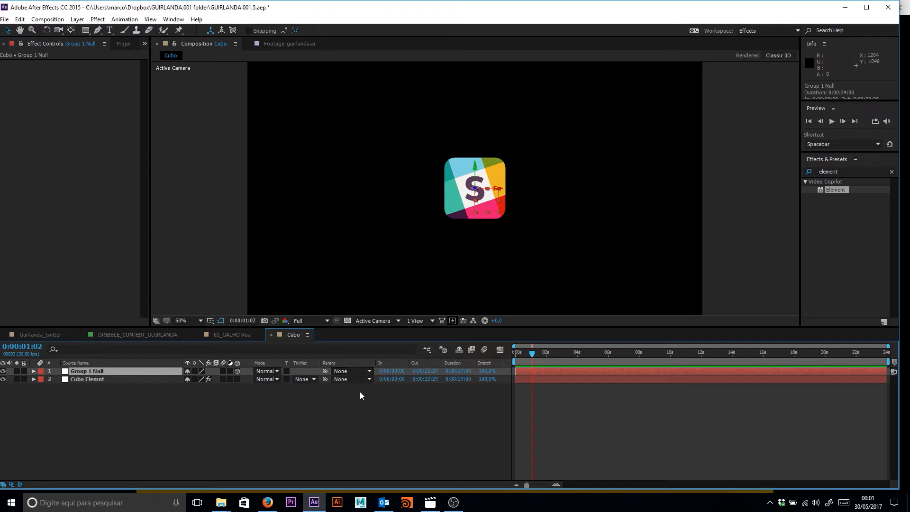
key("r")
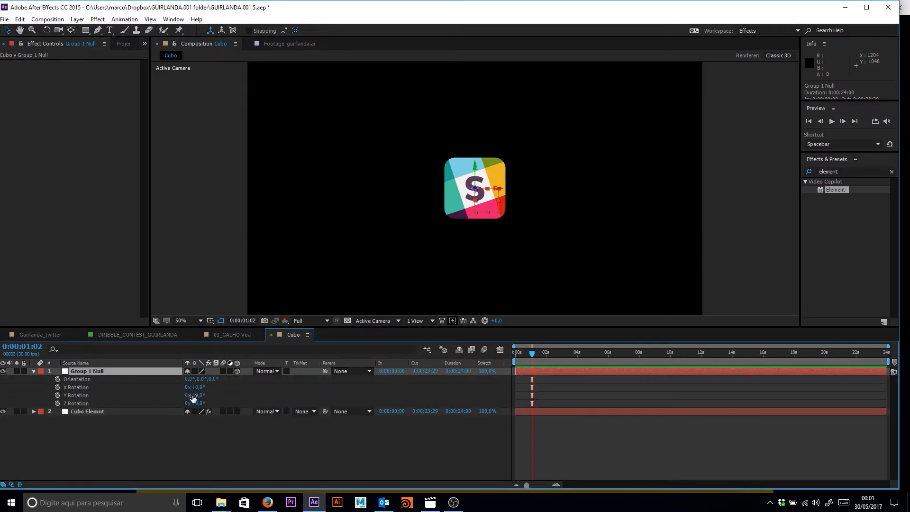
left_click_drag(196, 387, 217, 386)
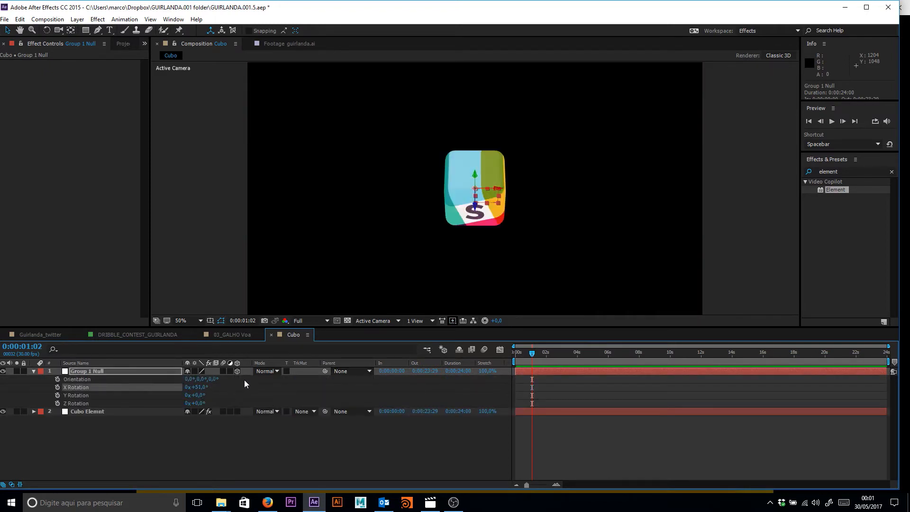
key("ctrl+z")
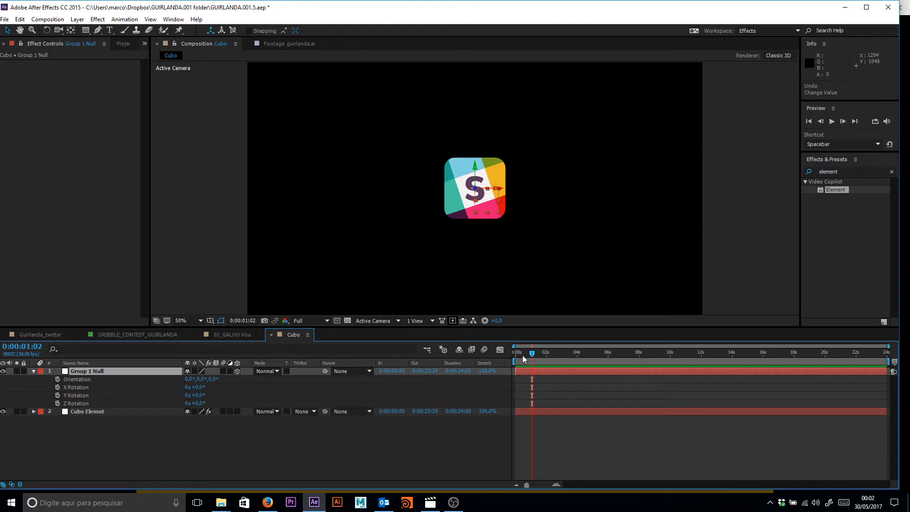
Keyframe the Group 1 Null's X Rotation from 90° at 0:00:00:00 to 0° at 0:00:01:02
left_click(57, 387)
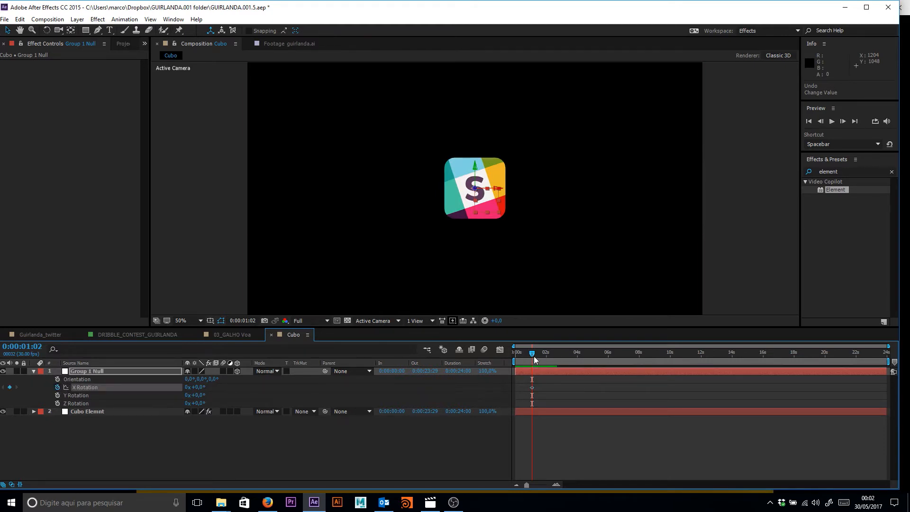
left_click_drag(532, 353, 488, 358)
left_click_drag(195, 387, 204, 388)
left_click(203, 388)
type("90")
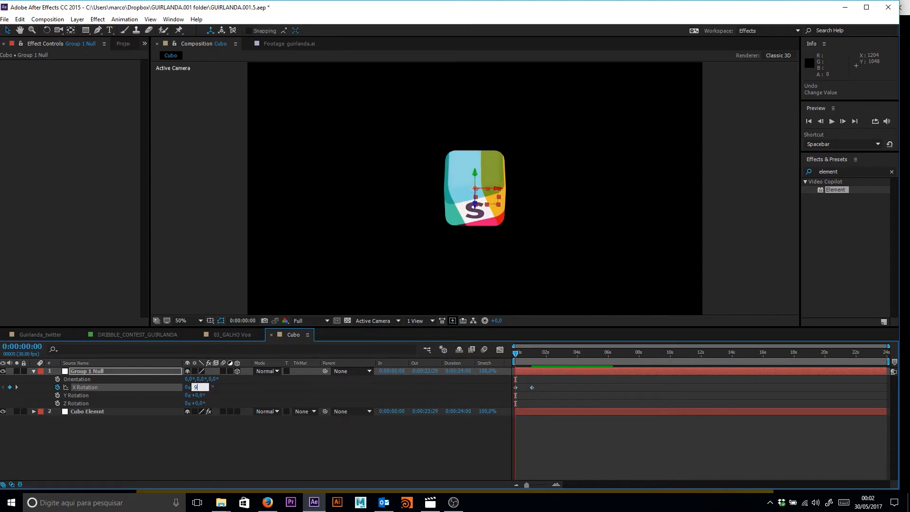
key("Return")
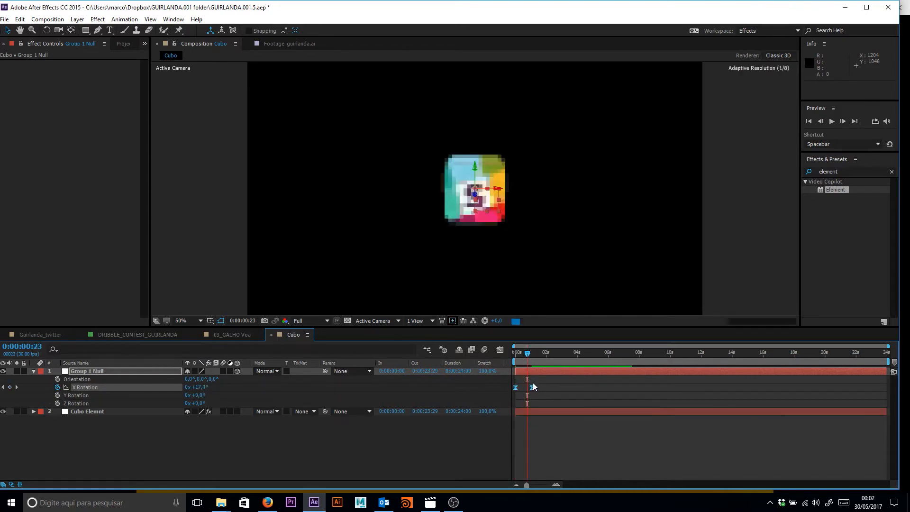
Ease the X Rotation keyframes in the Graph Editor with the last one at 0:00:00:14, and preview the motion
key("shift+F3")
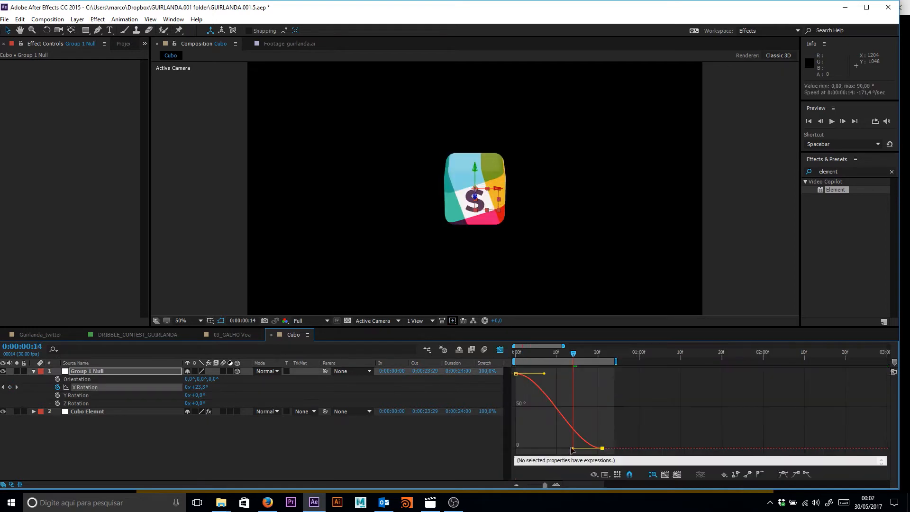
key("space")
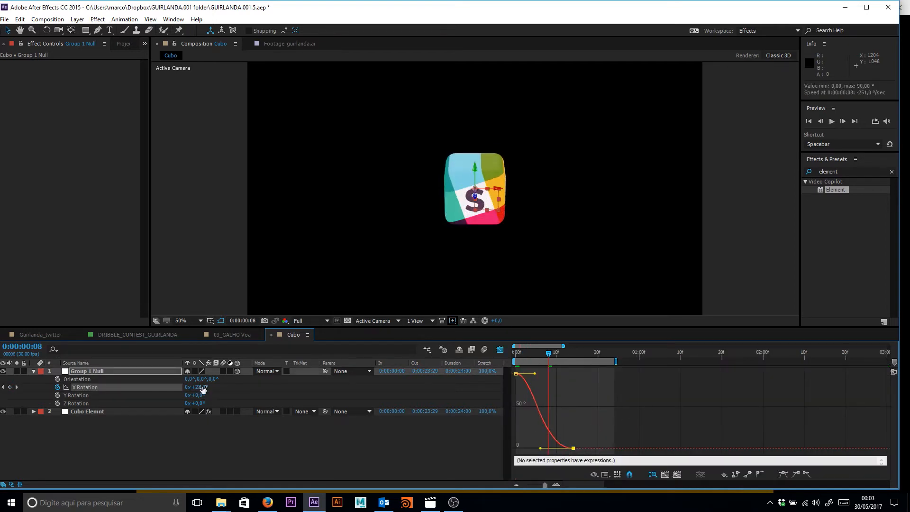
left_click_drag(203, 387, 195, 395)
key("space")
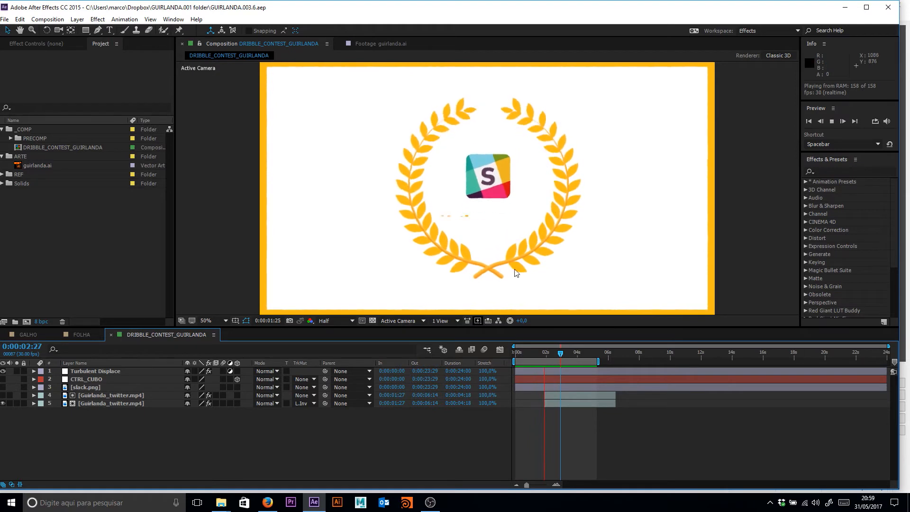
Stop the wreath preview, open the GALHO composition and examine the Galho 1 layer's path
key("space")
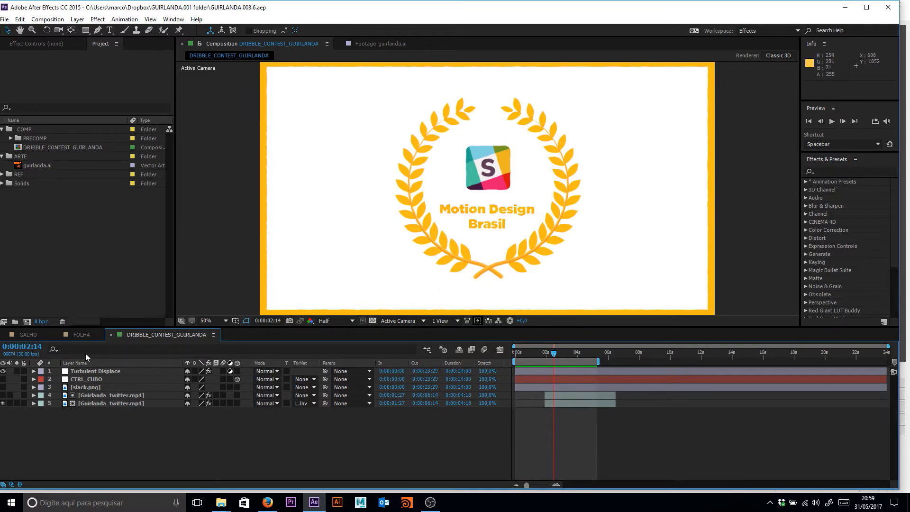
left_click(28, 335)
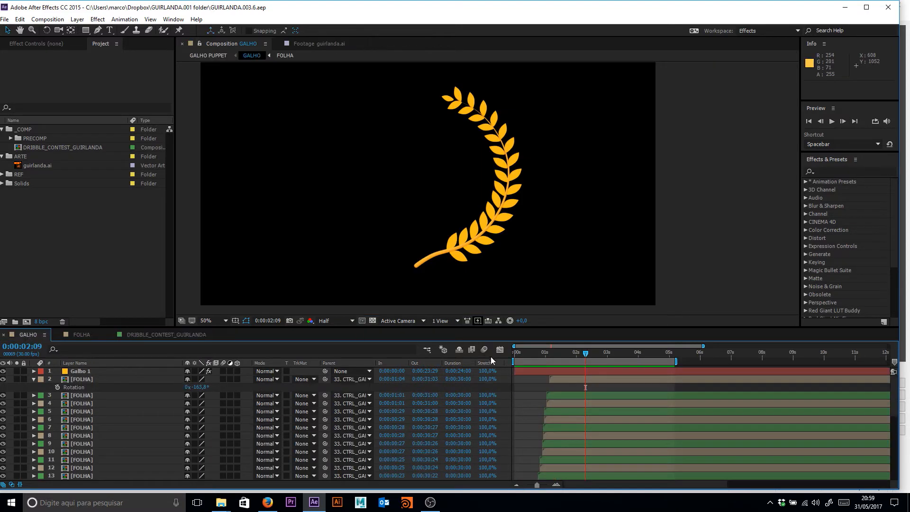
left_click(88, 371)
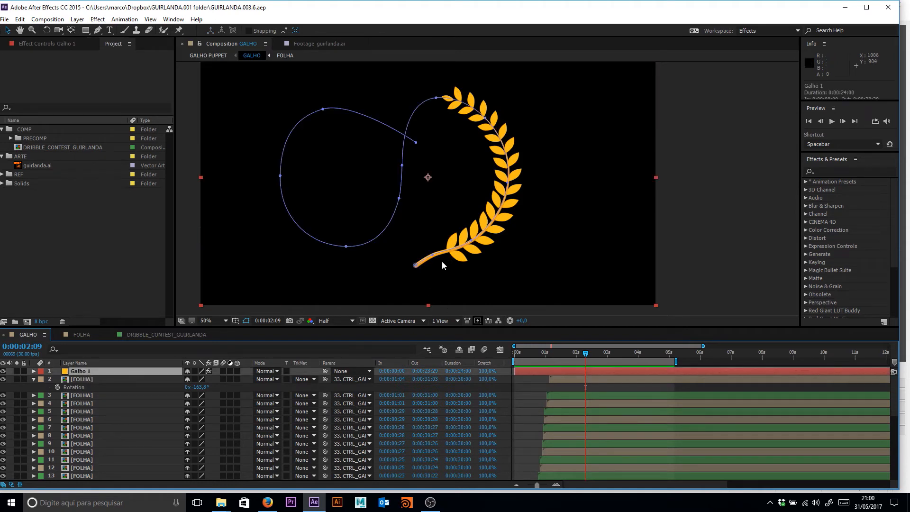
left_click(500, 385)
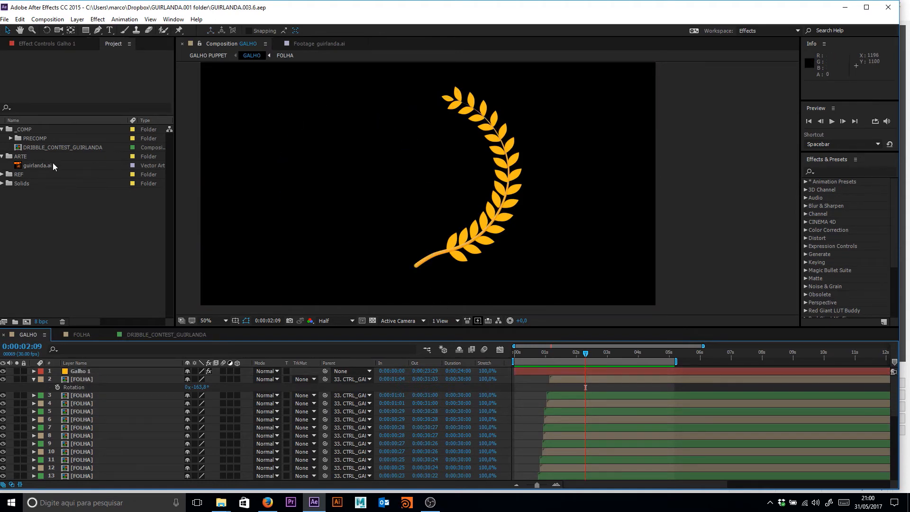
View the guirlanda.ai footage, and briefly show its reference layer in GALHO to compare it with the branch
double_click(53, 164)
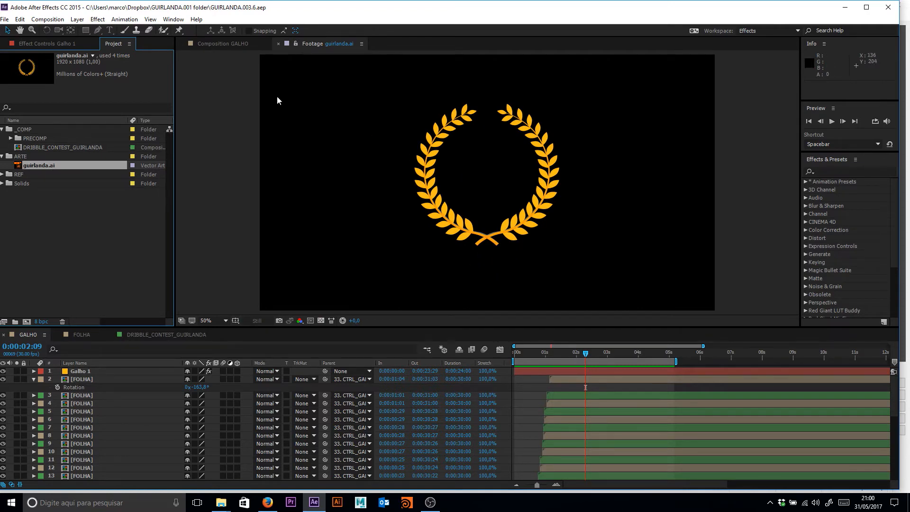
left_click(238, 44)
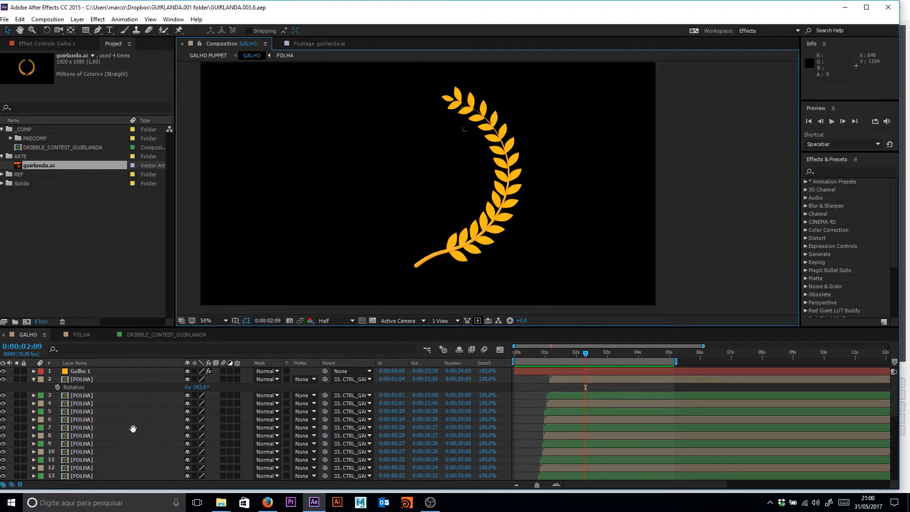
scroll(131, 427, "down", 7)
left_click(3, 468)
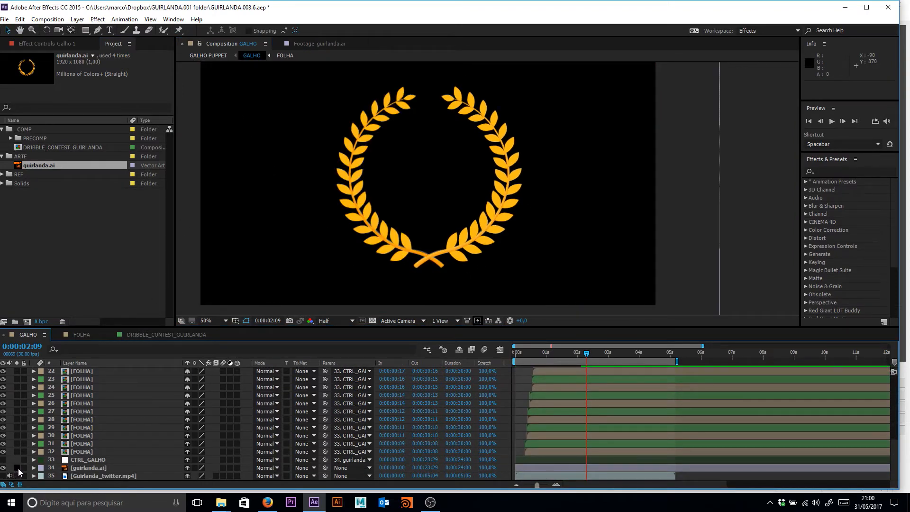
left_click(3, 468)
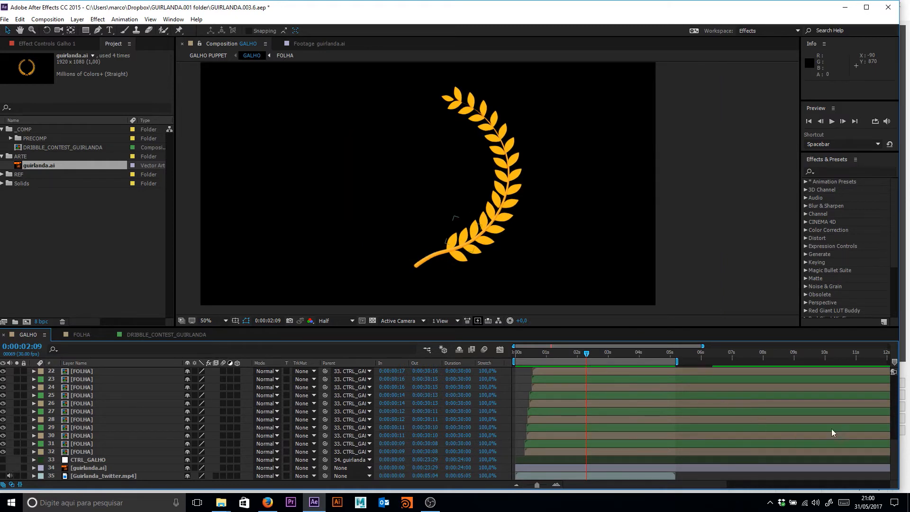
Solo the Galho 1 layer to examine the bare stem along its path, and restore the other layers
left_click_drag(894, 454, 906, 357)
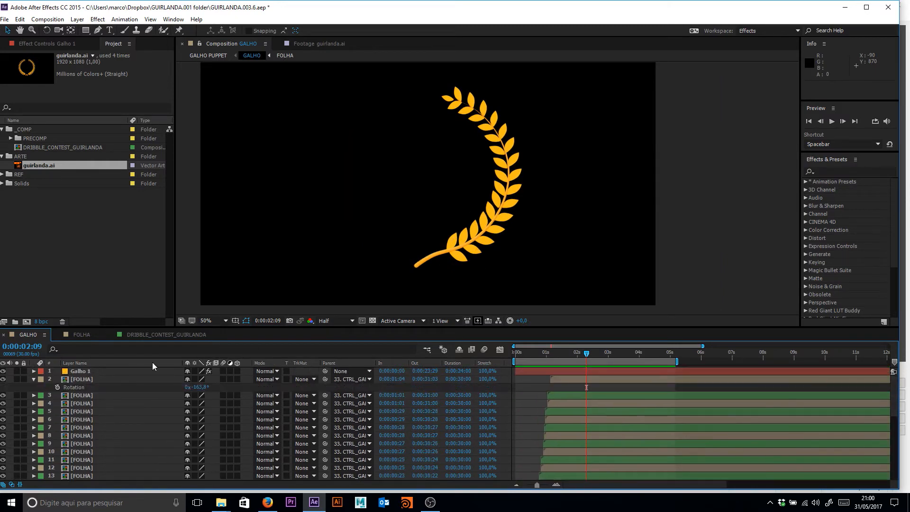
left_click(104, 371)
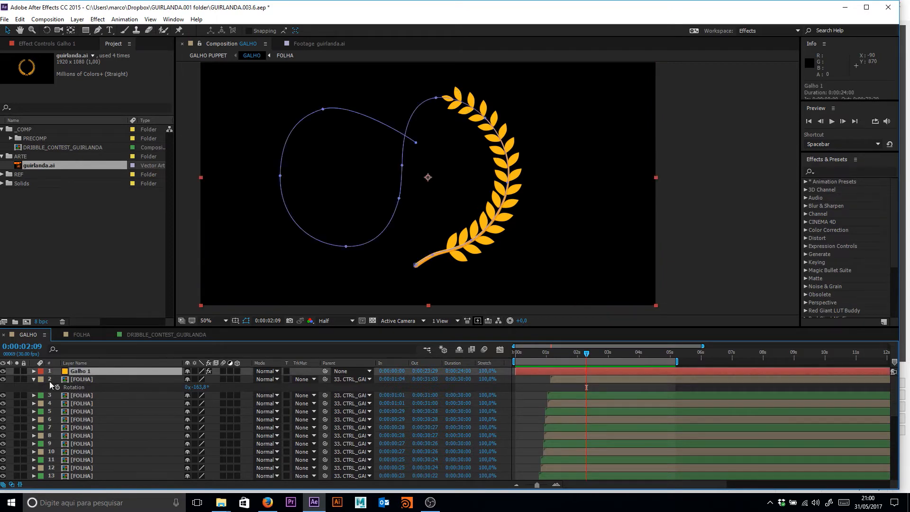
left_click(17, 371)
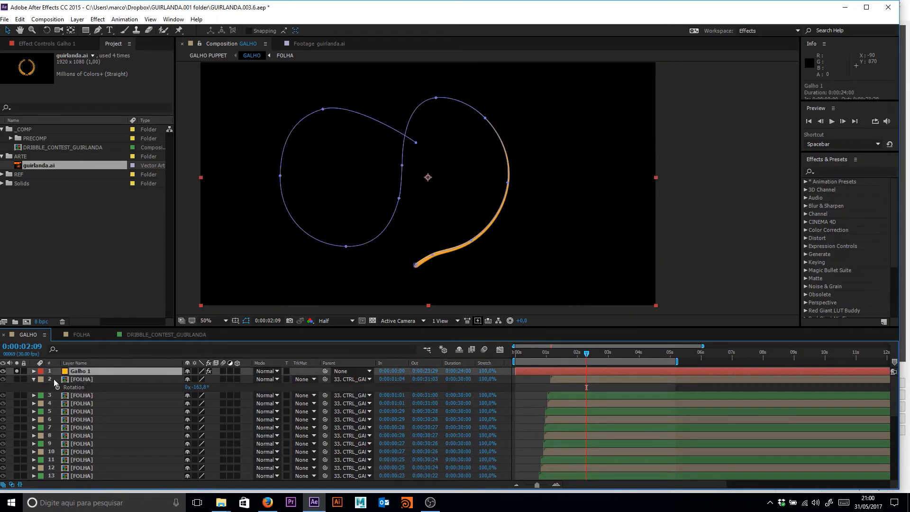
left_click(517, 391)
left_click(121, 368)
left_click(17, 371)
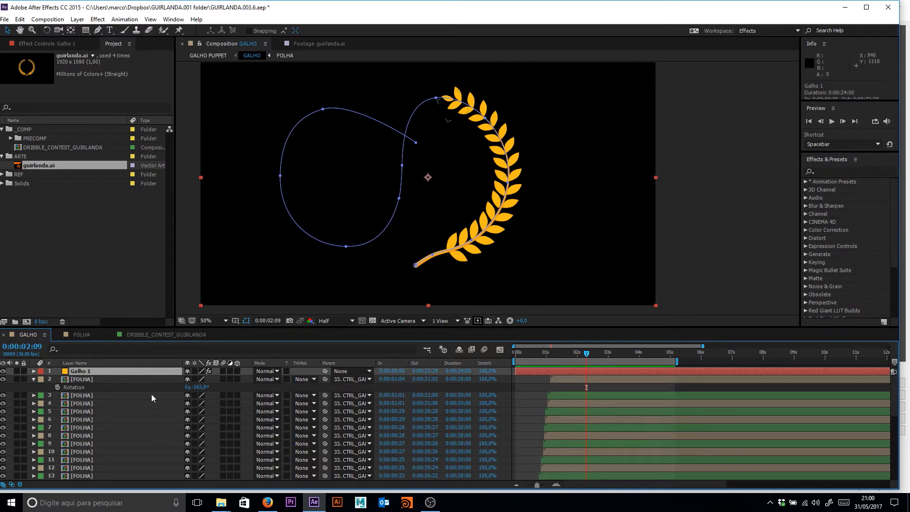
Play and scrub the GALHO composition to examine how the branch grows from its base
left_click_drag(587, 358, 585, 356)
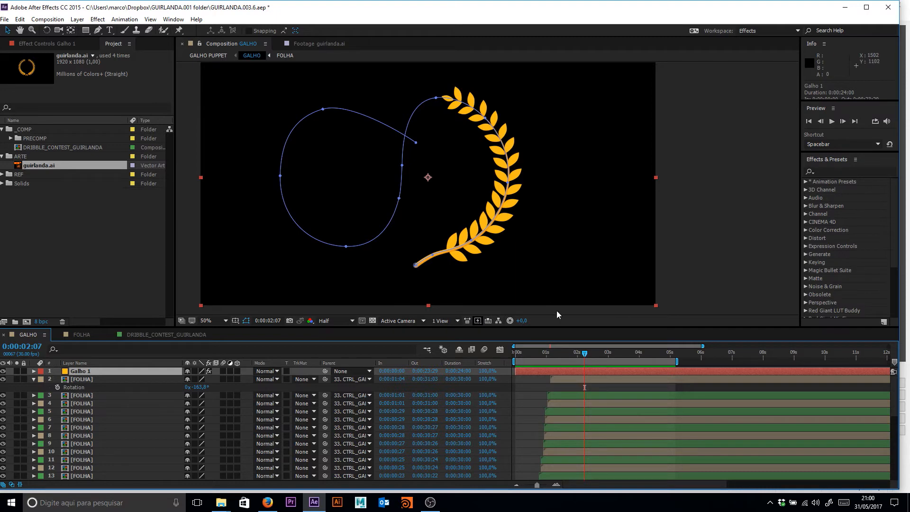
mouse_move(582, 354)
left_mouse_down()
mouse_move(574, 356)
mouse_move(586, 354)
left_mouse_up()
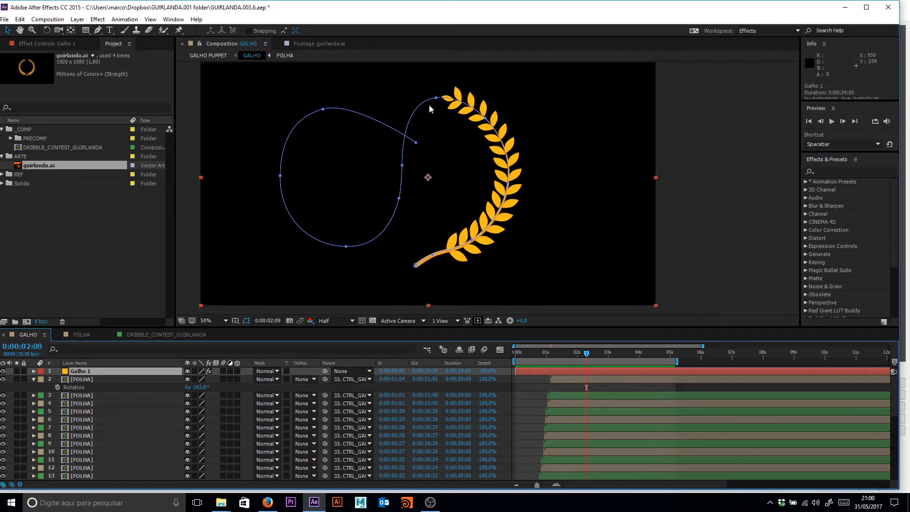
key("space")
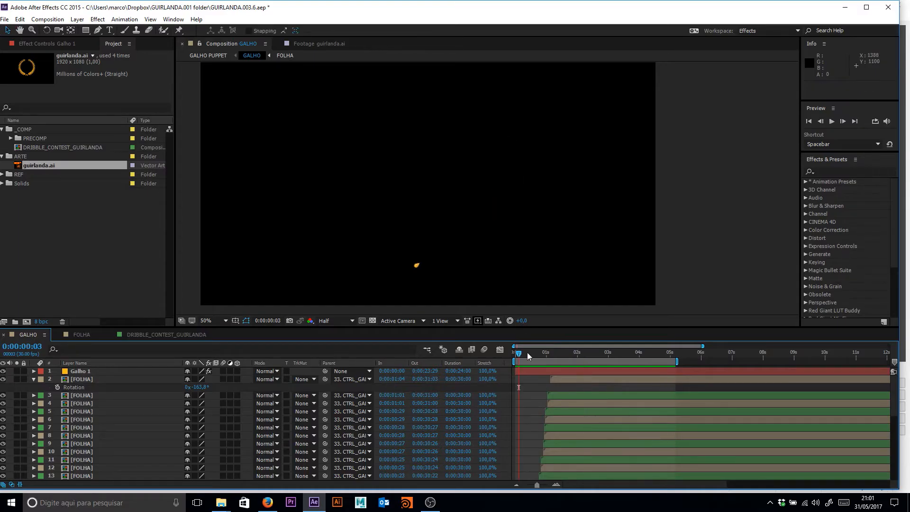
left_click_drag(527, 351, 552, 352)
Examine the 3D Stroke effect settings on the Galho 1 layer that draw the stem
left_click(535, 371)
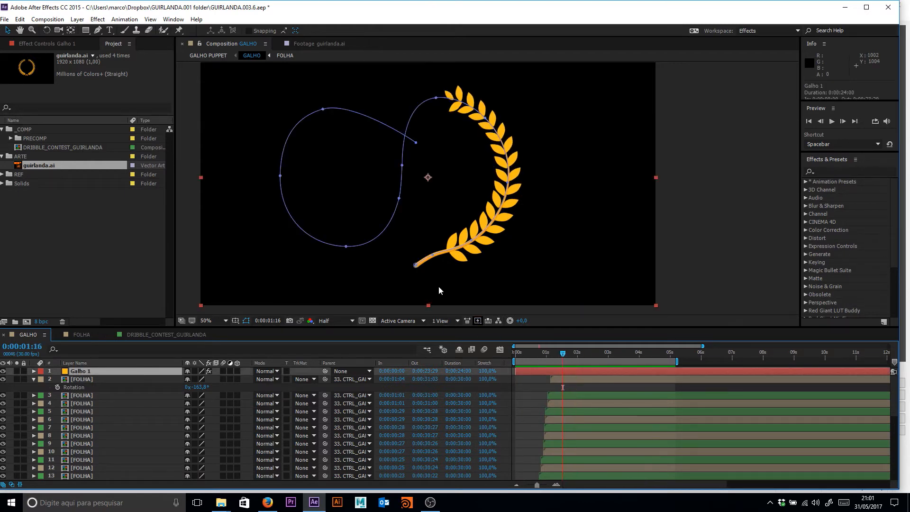
left_click(72, 43)
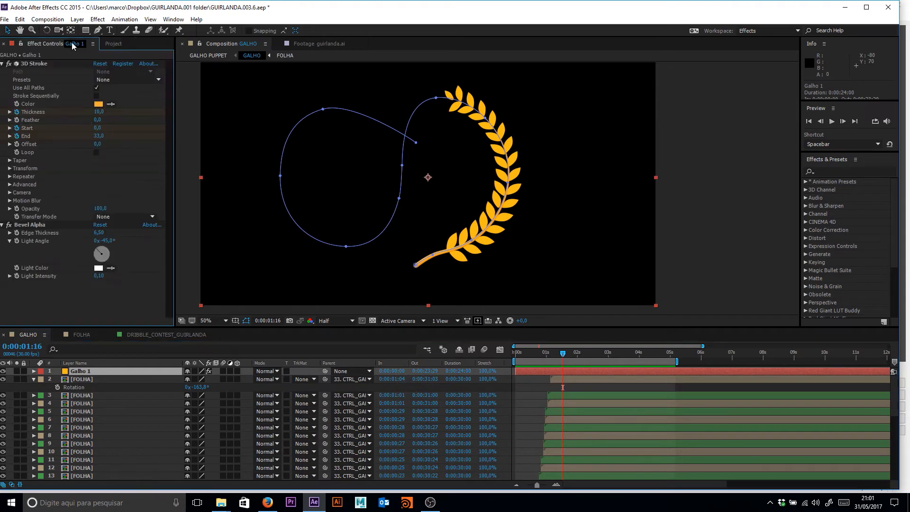
left_click(36, 63)
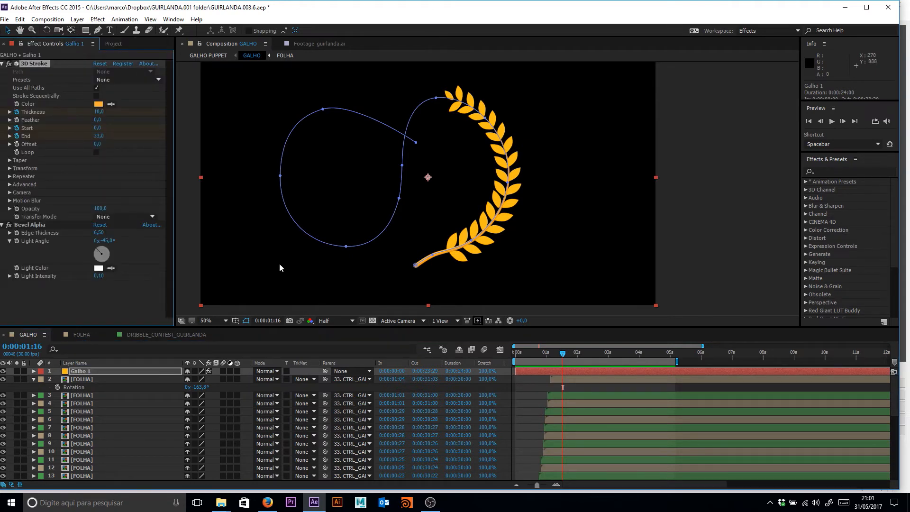
left_click_drag(563, 357, 579, 358)
left_click(570, 386)
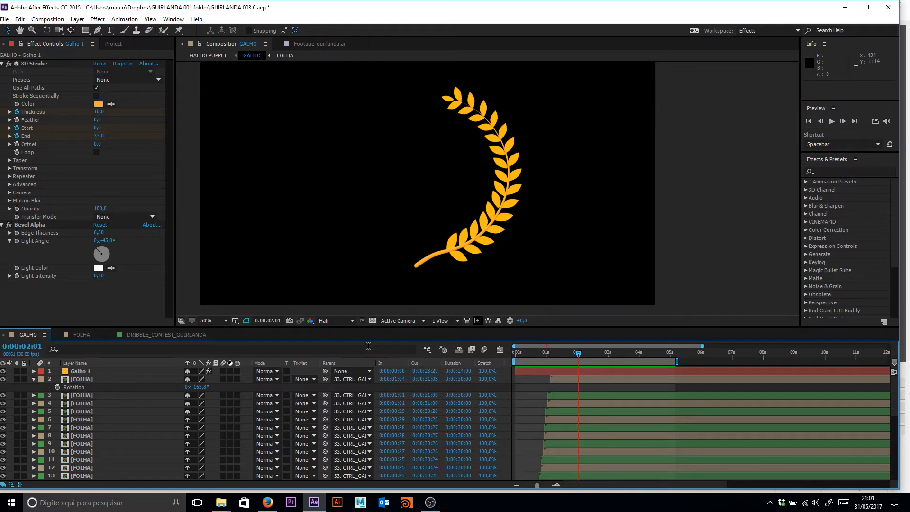
Solo the Galho 1 layer and reveal its animated 3D Stroke properties in the timeline
left_click(82, 373)
left_click(17, 371)
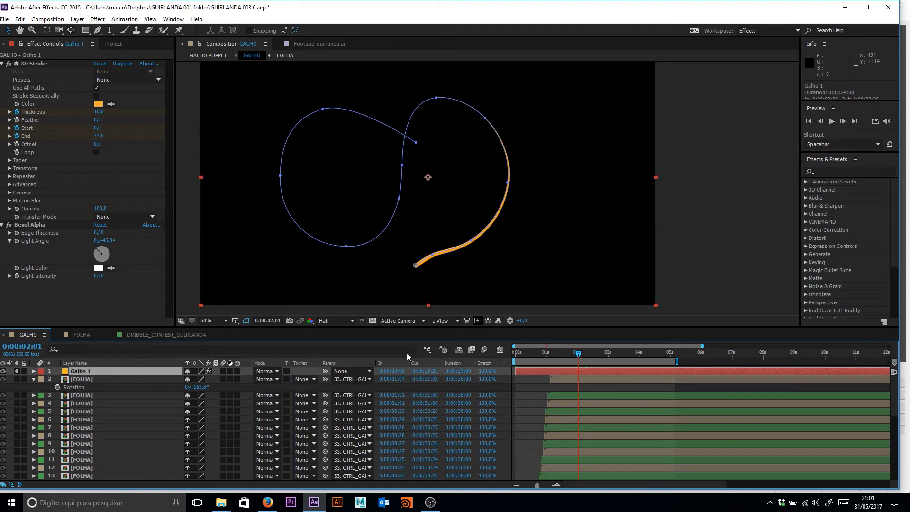
left_click(522, 384)
key("u")
Examine the stroke's End keyframe at 0:00:01:06, and play the stem's growth from the start
left_click(569, 354)
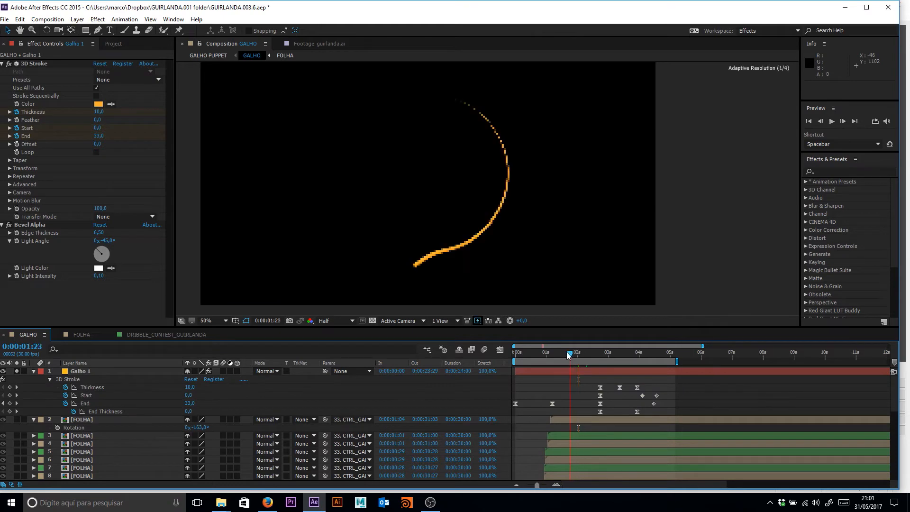
mouse_move(568, 355)
left_mouse_down()
mouse_move(520, 363)
mouse_move(548, 356)
left_mouse_up()
left_click(552, 403)
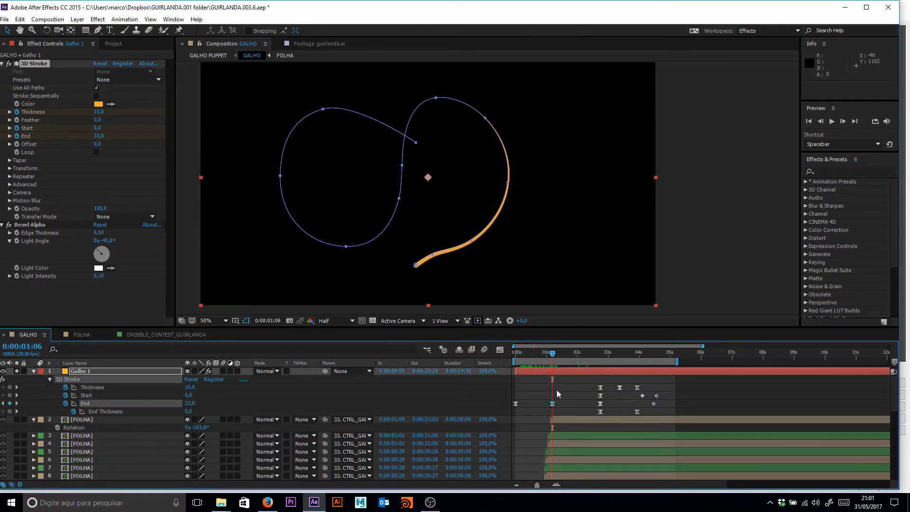
left_click(546, 392)
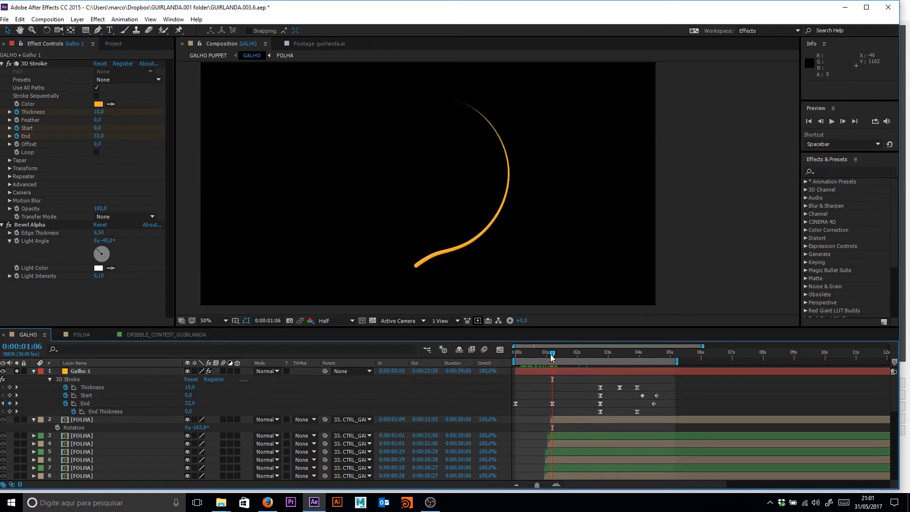
left_click_drag(552, 358, 510, 360)
key("space")
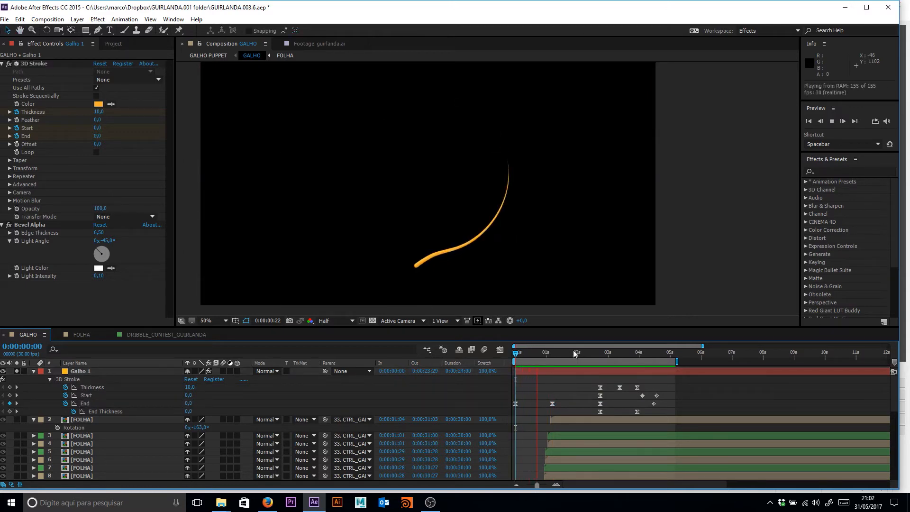
Scrub through the stroke keyframes after 0:00:02:22, hide the animated properties and unsolo the Galho 1 layer
left_click_drag(591, 355, 622, 355)
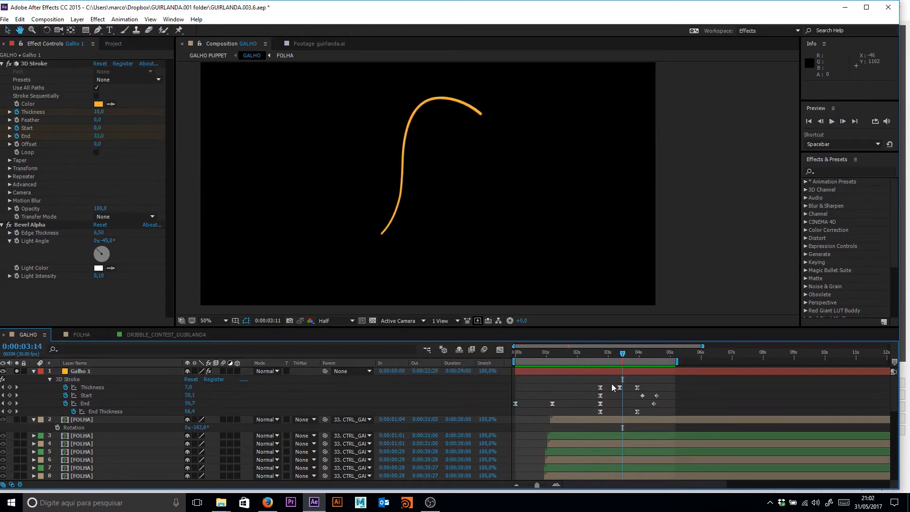
left_click(600, 355)
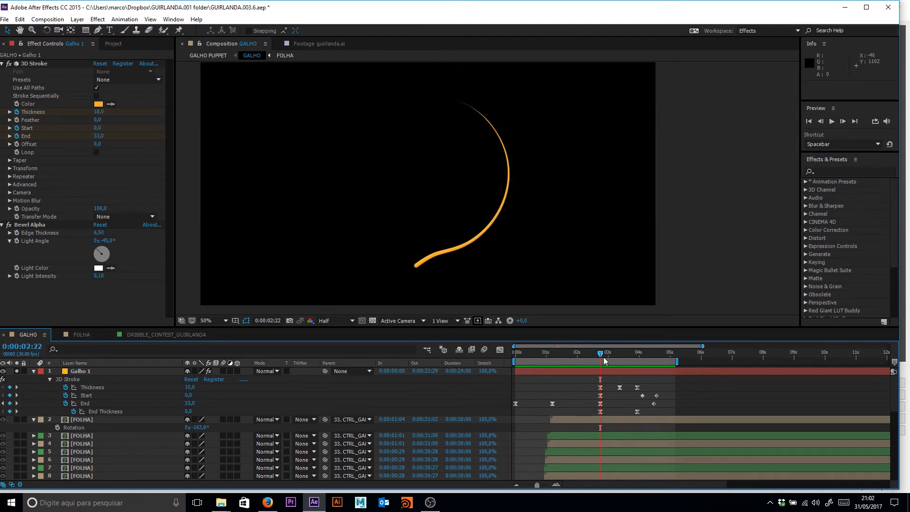
mouse_move(604, 359)
left_mouse_down()
mouse_move(661, 356)
mouse_move(616, 357)
mouse_move(586, 372)
mouse_move(663, 362)
mouse_move(585, 365)
left_mouse_up()
key("u")
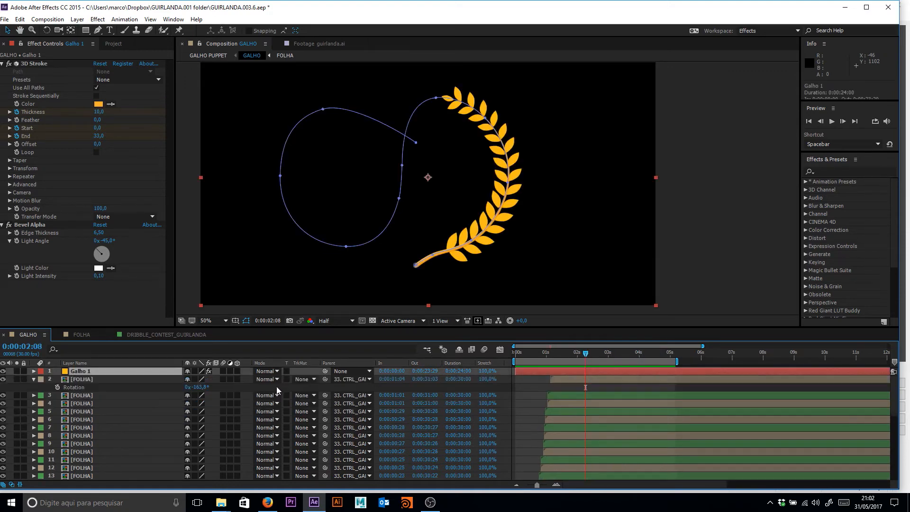
Open the FOLHA precomp from the first leaf layer in GALHO and examine its masked guirlanda.ai layer
left_click(550, 386)
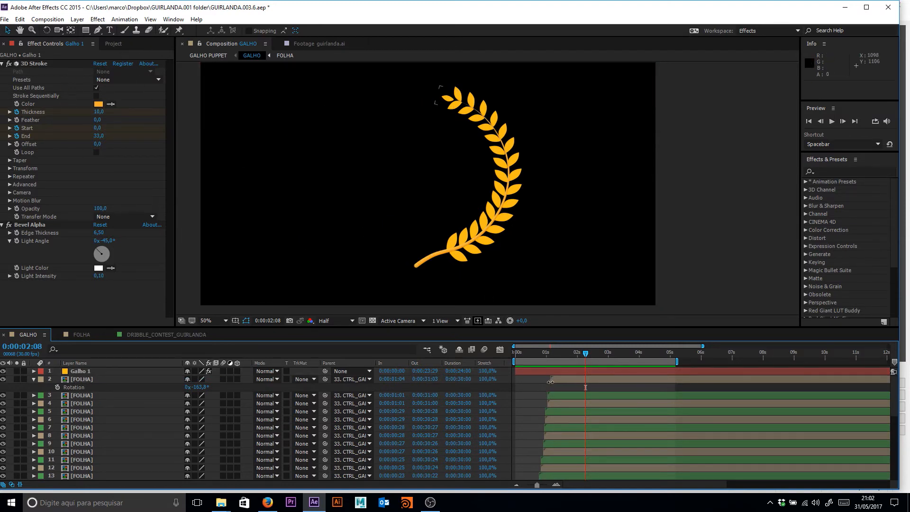
left_click(113, 43)
left_click(27, 378)
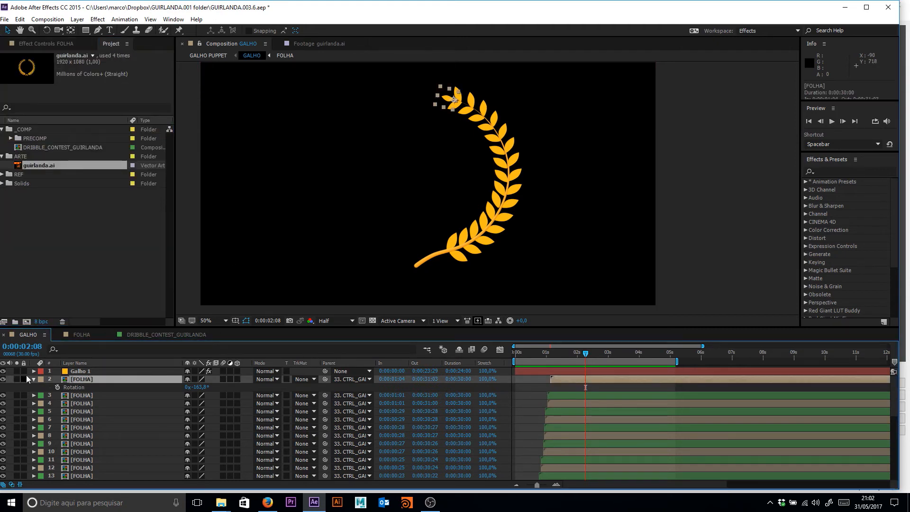
double_click(96, 378)
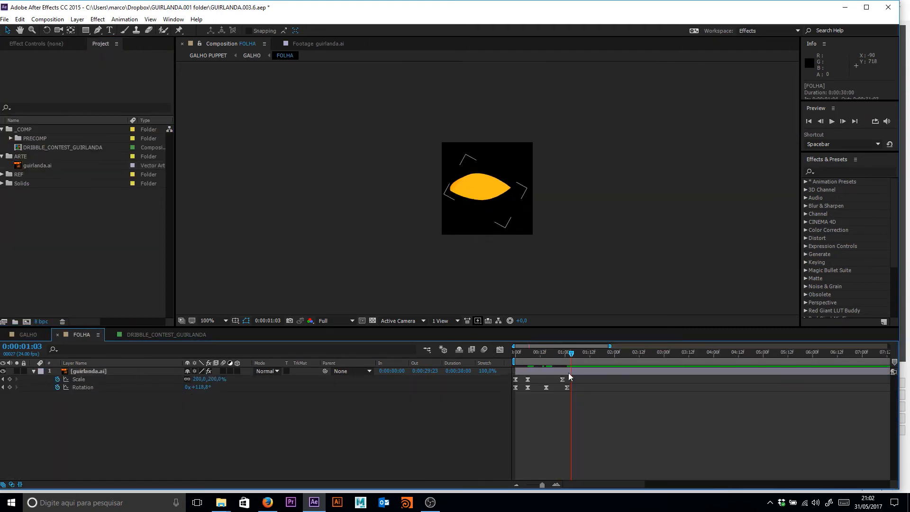
left_click(573, 371)
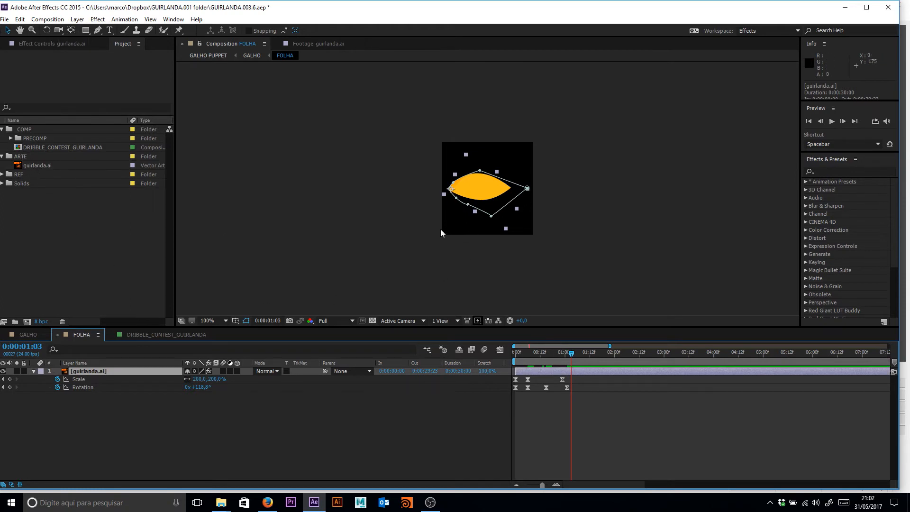
left_click(436, 434)
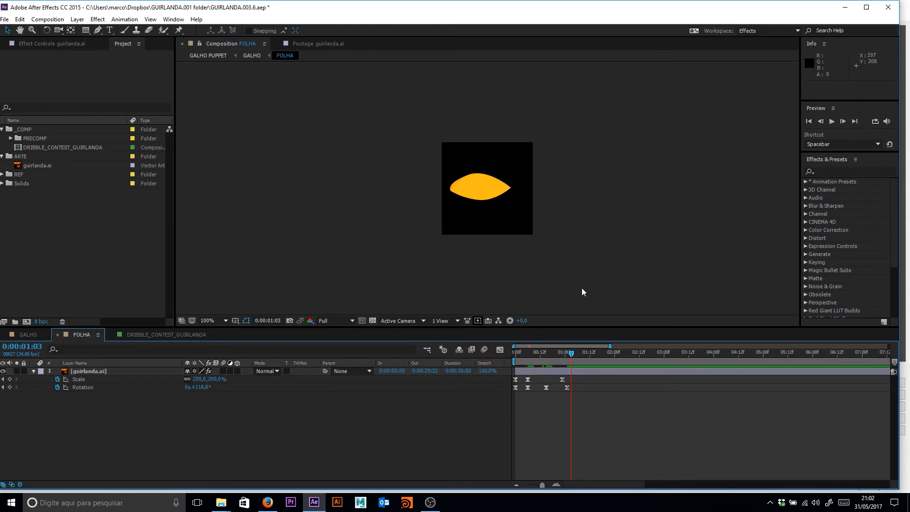
Preview the leaf and examine the animated Scale and Rotation properties of the guirlanda.ai layer
key("space")
key("space")
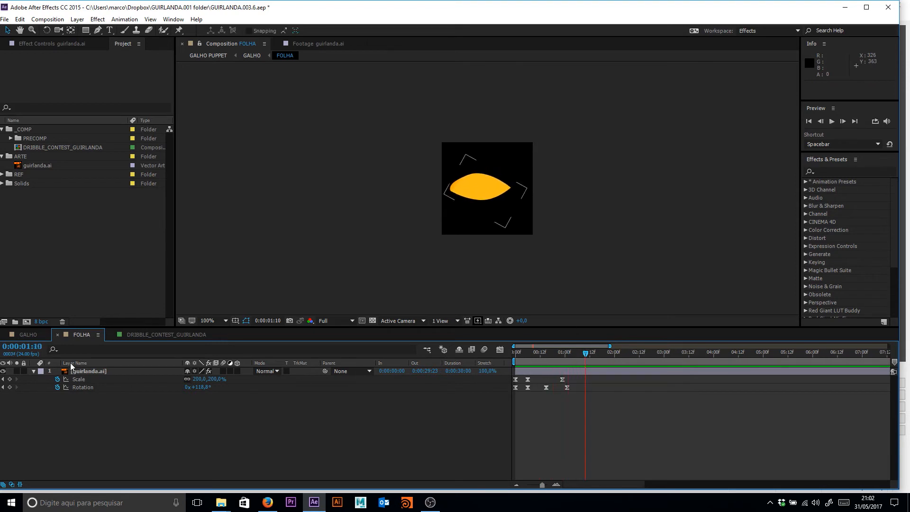
left_click(101, 370)
left_click(79, 380)
left_click(92, 388)
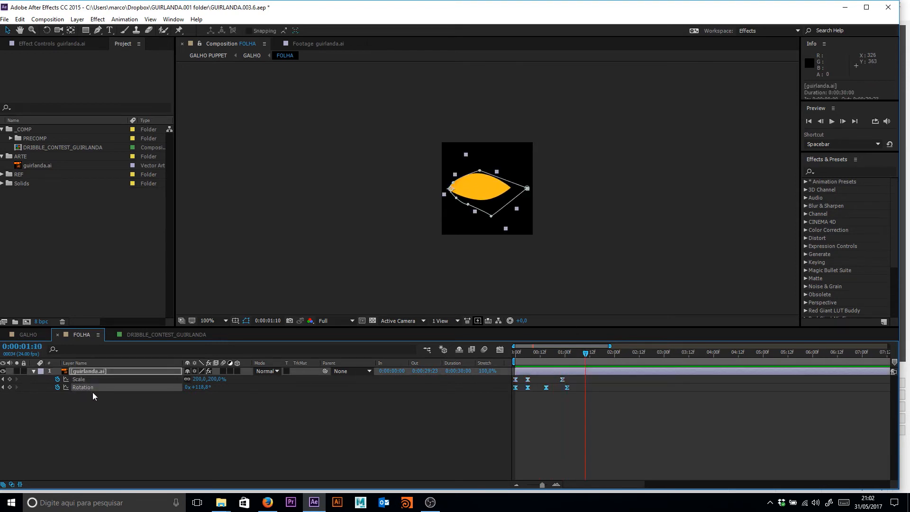
Play the leaf's opening and swing from the start, and review its motion up to 0:00:00:21
left_click_drag(556, 354, 490, 360)
key("space")
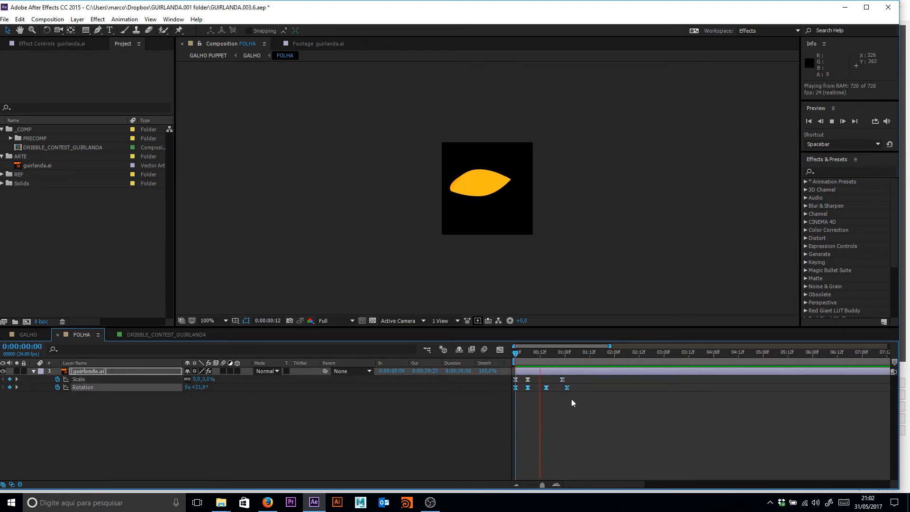
left_click(530, 408)
left_click(533, 355)
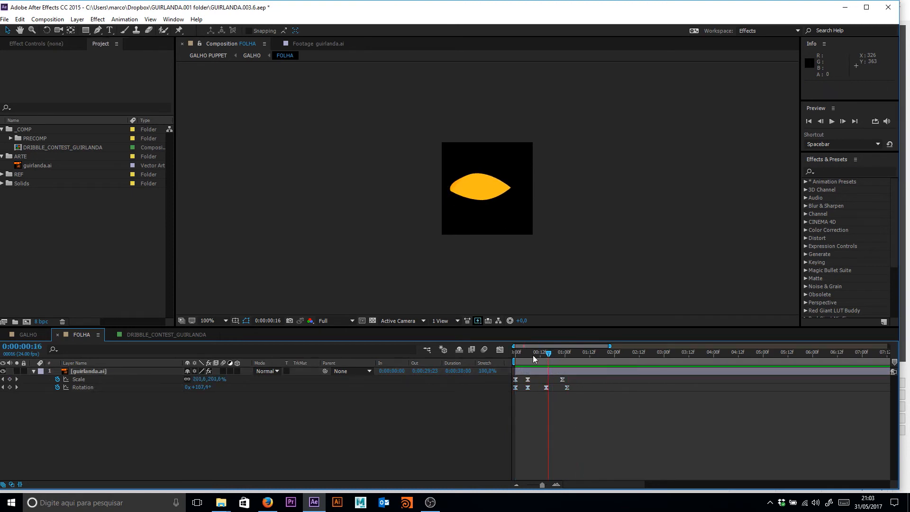
key("space")
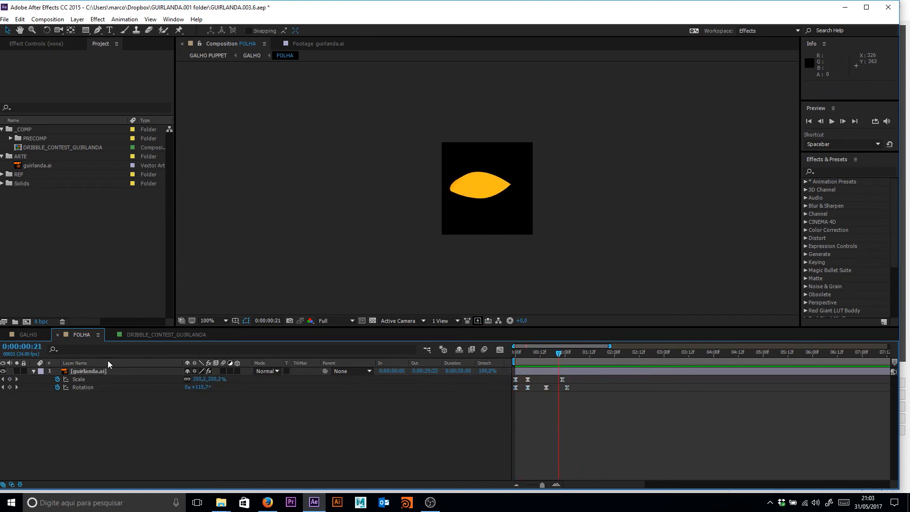
Go back to the GALHO composition and play the branch and leaf growth from the start
left_click(32, 336)
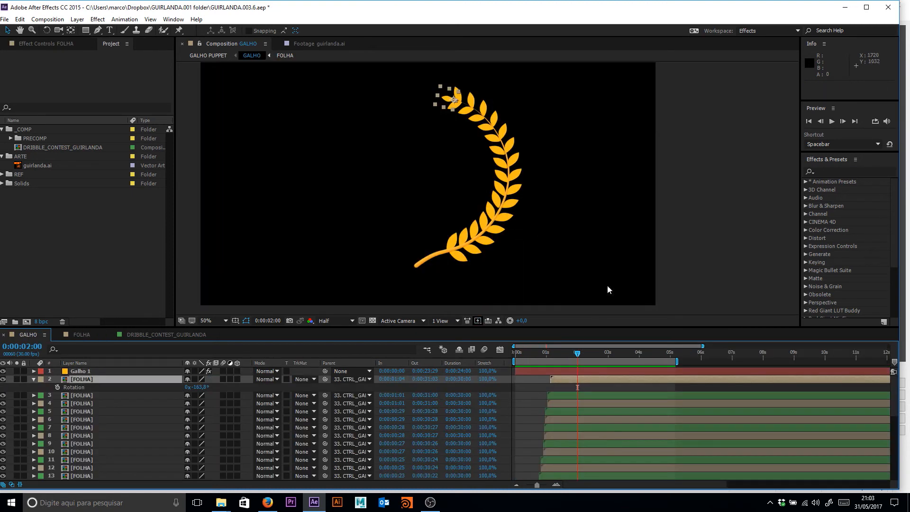
left_click(541, 387)
left_click_drag(565, 354, 516, 355)
key("space")
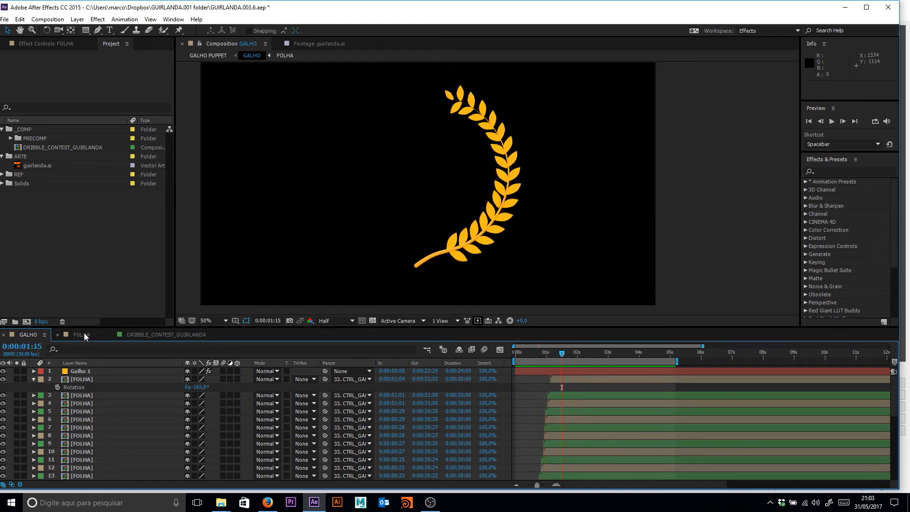
Try moving the leaf's last Rotation keyframe to 0:00:00:18 in FOLHA, and undo the move
left_click(81, 333)
left_click_drag(534, 353, 558, 388)
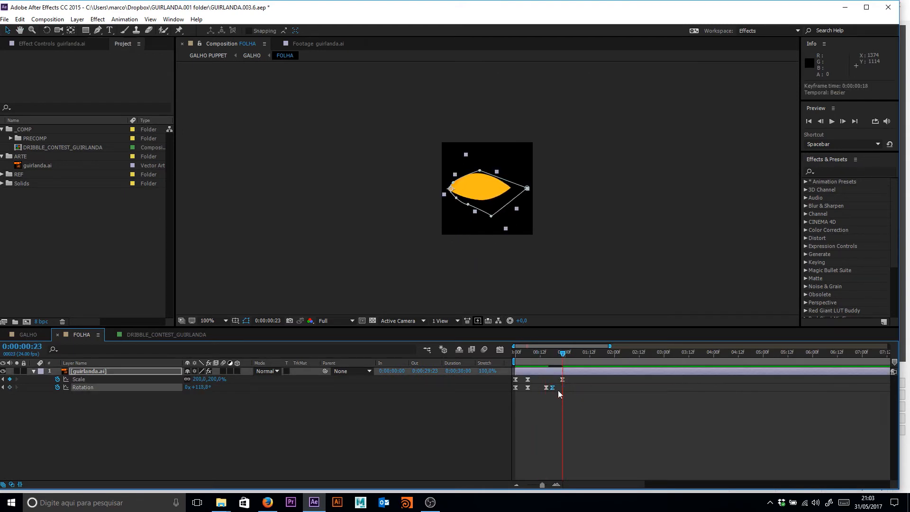
key("ctrl+z")
Return to the GALHO composition and preview how the leaves pop up along the branch
key("Tab")
left_click(508, 387)
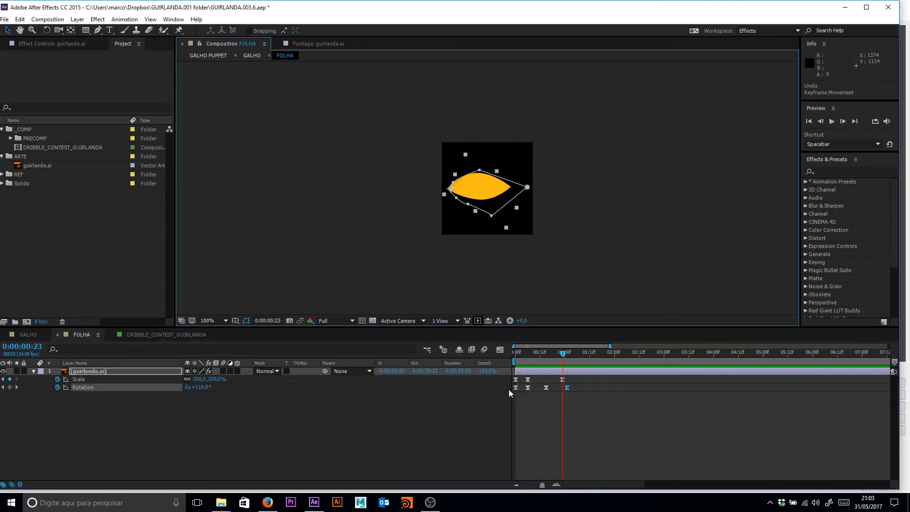
key("space")
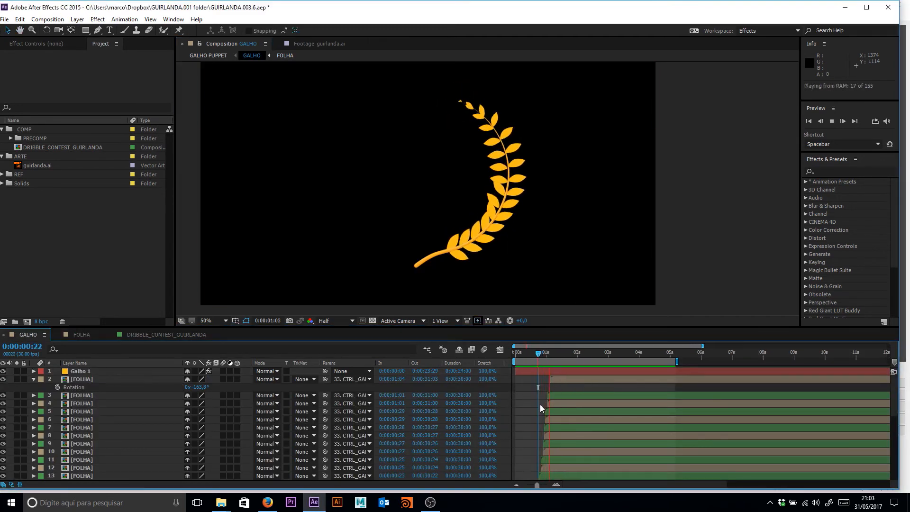
key("space")
scroll(552, 408, "down", 3)
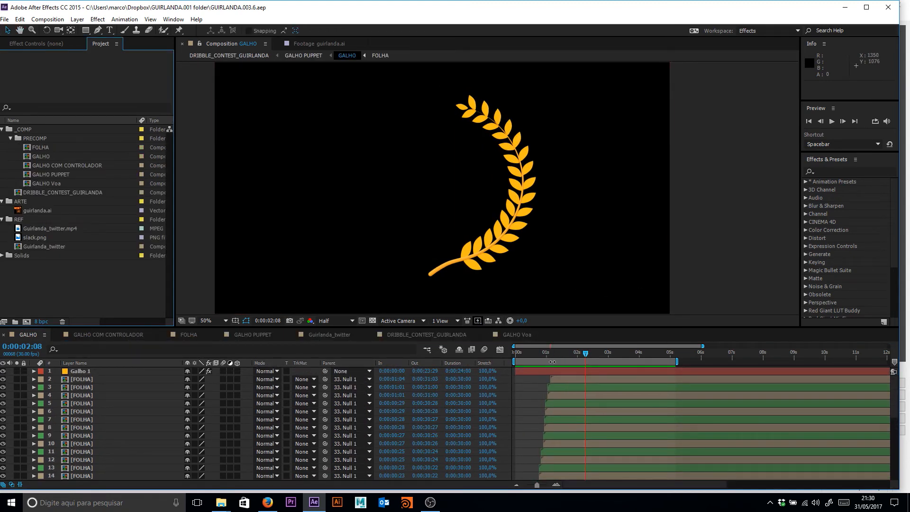
Delete FOLHA layers 2 through 31 in GALHO, keeping only the lowest leaf on the branch
left_click(561, 380)
key("h")
scroll(572, 413, "down", 7)
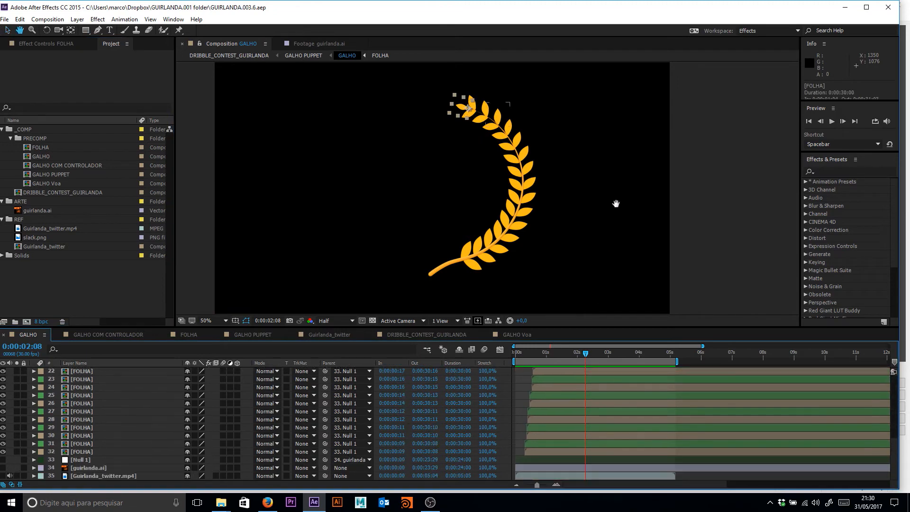
key("v")
left_click(554, 442, "shift")
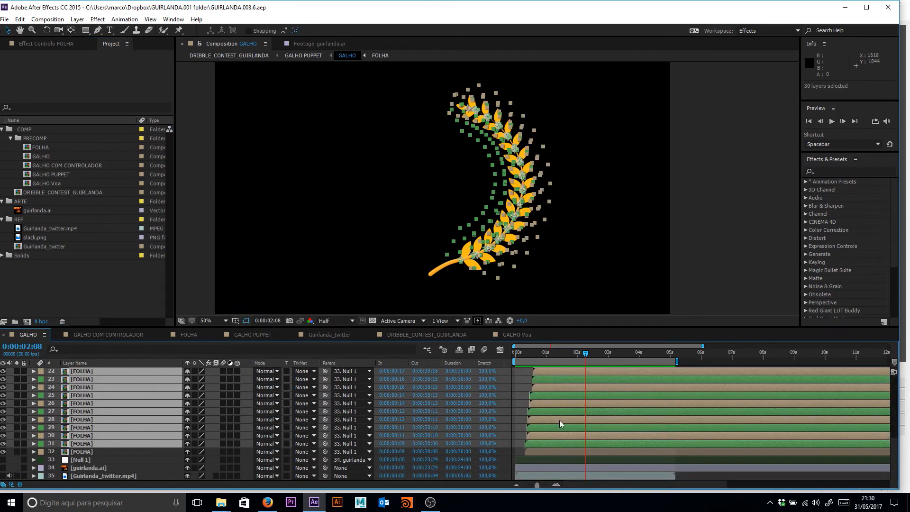
key("Delete")
left_click(540, 381)
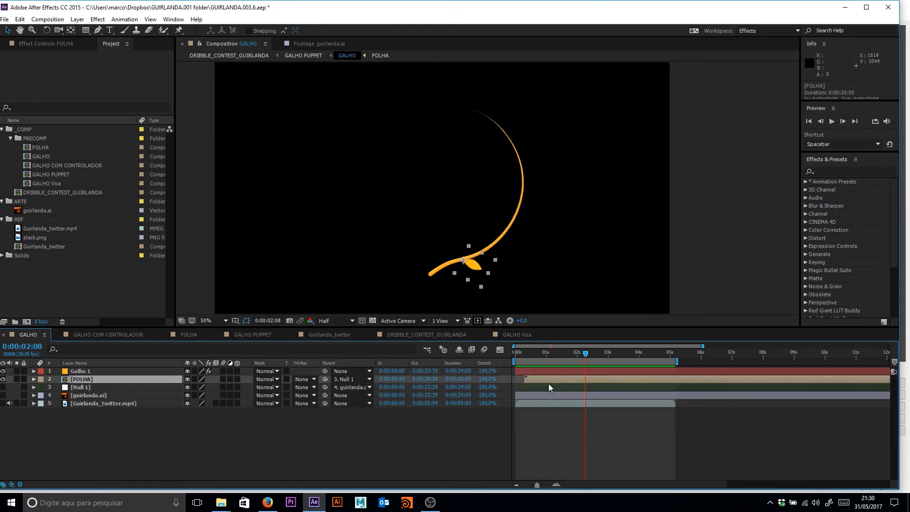
left_click(553, 439)
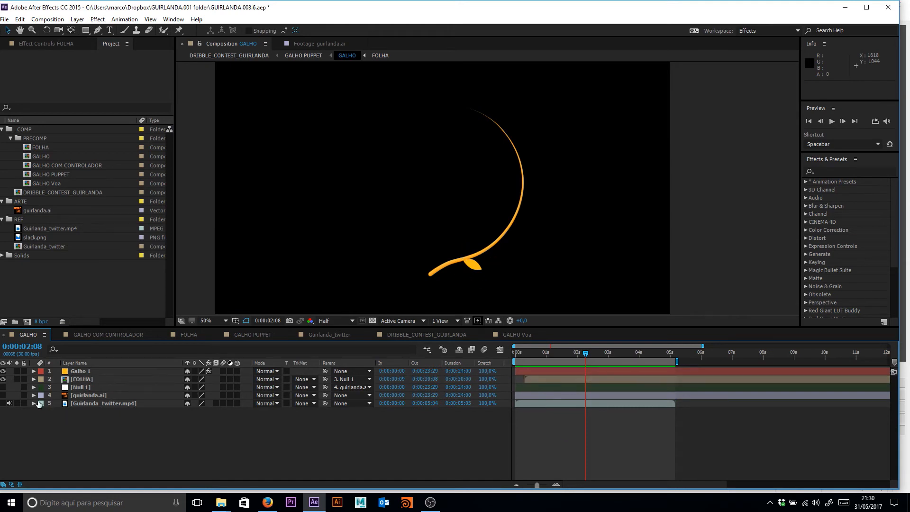
Show the guirlanda.ai wreath as a reference, and lock it and the Galho 1 layer
left_click(4, 396)
left_click(88, 396)
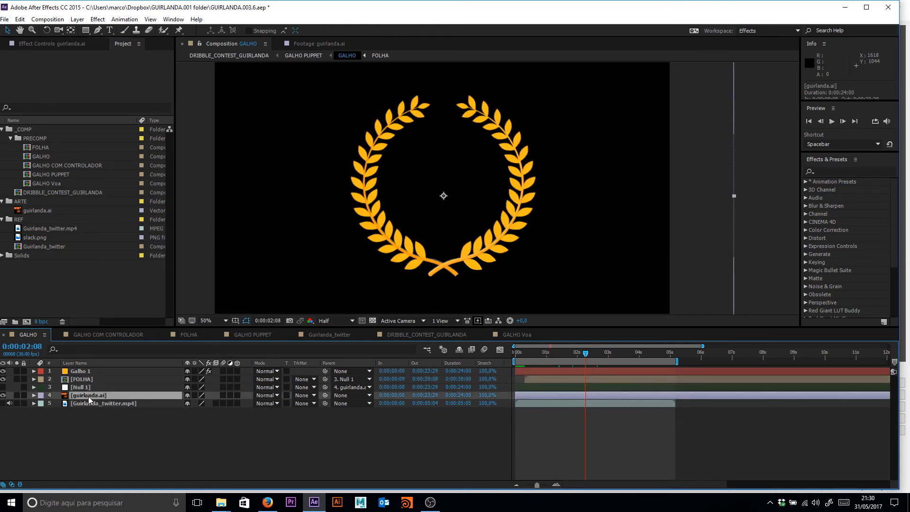
left_click(24, 395)
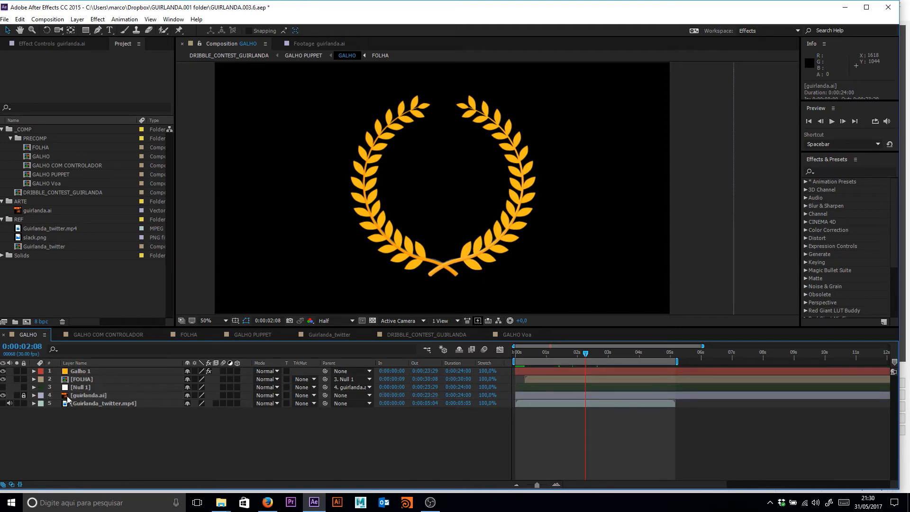
left_click(24, 371)
Try repositioning the remaining FOLHA leaf by hand over the wreath reference
left_click(469, 259)
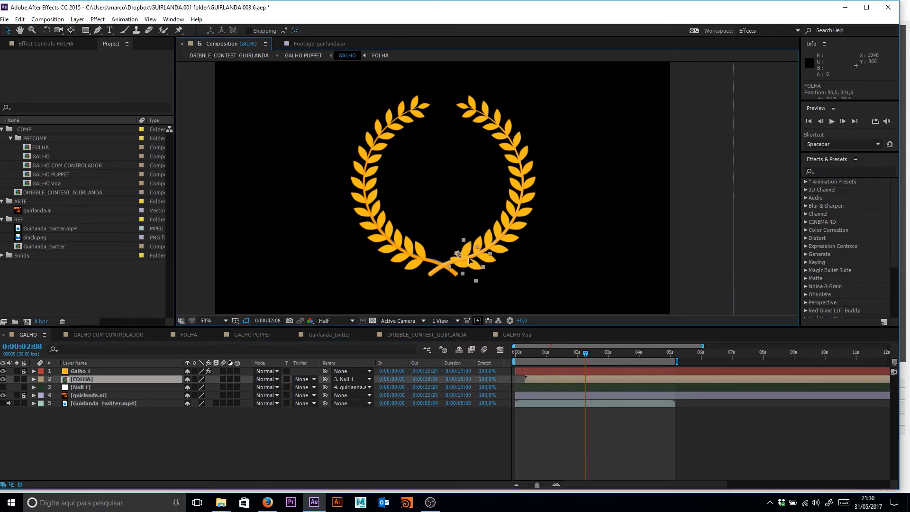
left_click_drag(469, 259, 451, 294)
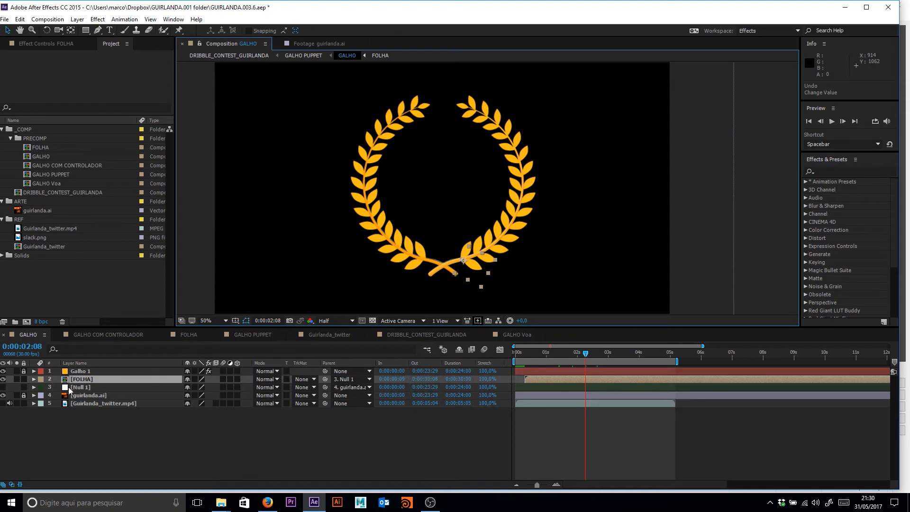
Duplicate the FOLHA layer and mirror the copy horizontally by setting its Scale to -73.4, 73.4%
left_click(79, 380)
key("ctrl+d")
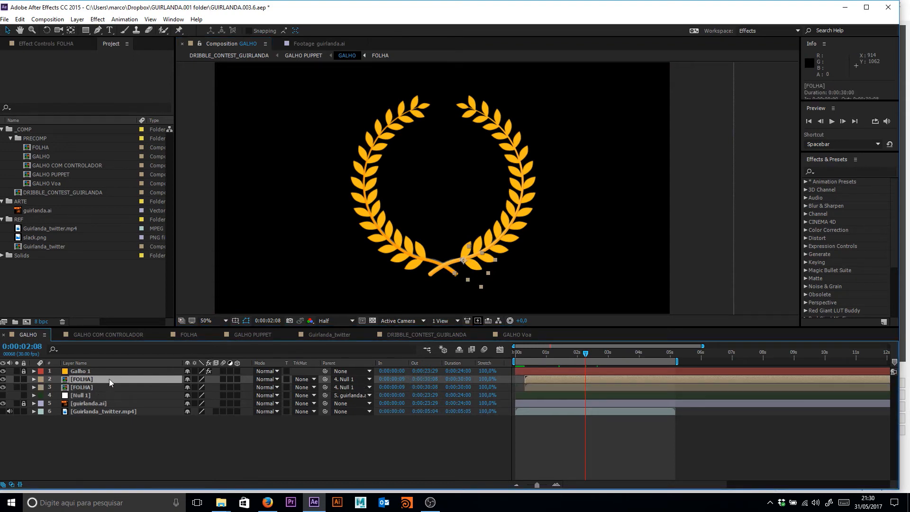
key("s")
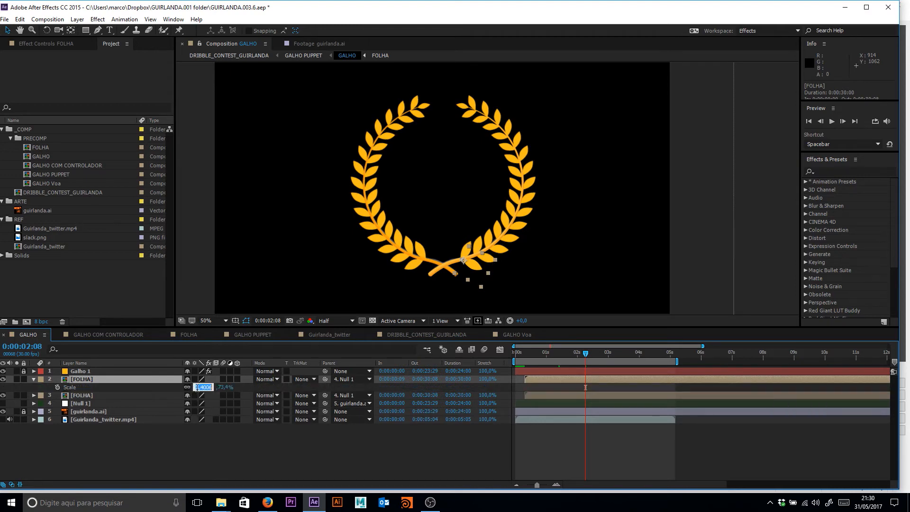
left_click(195, 387)
left_click(196, 387)
key("Left")
type("-")
key("Return")
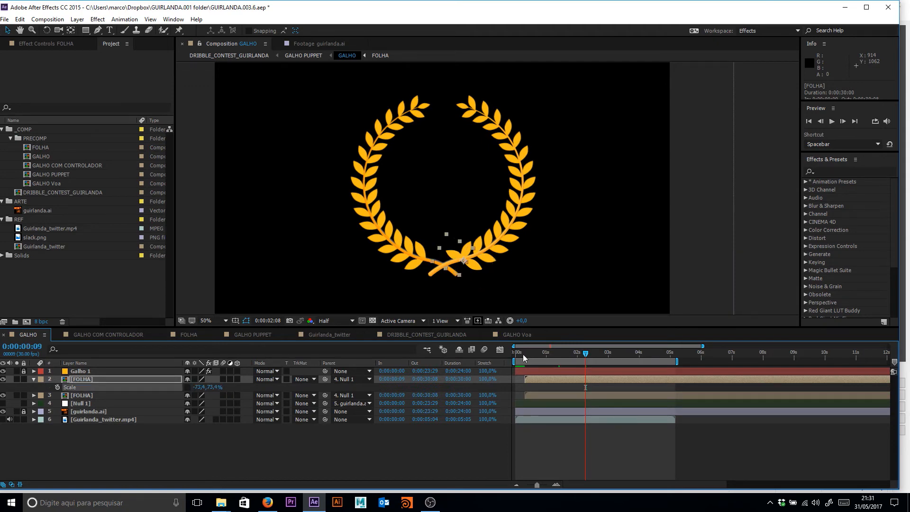
Open the FOLHA precomp at 0:00:01:03 and turn on the guirlanda.ai layer's red Fill effect
mouse_move(523, 355)
left_mouse_down()
mouse_move(536, 358)
mouse_move(528, 357)
left_mouse_up()
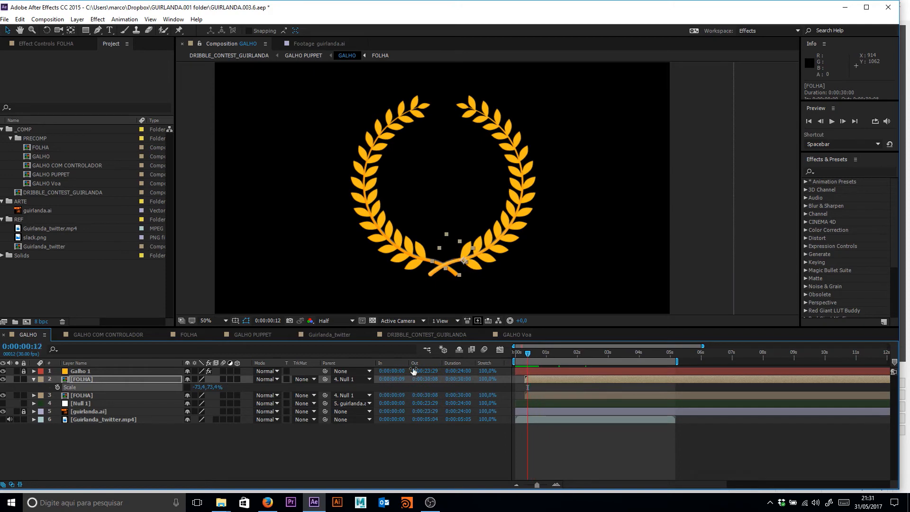
double_click(163, 378)
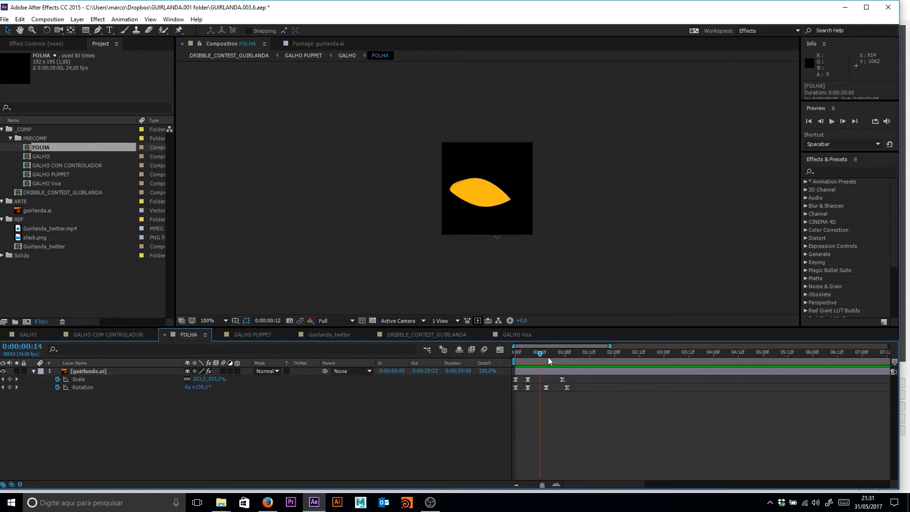
left_click_drag(547, 357, 571, 358)
left_click(83, 373)
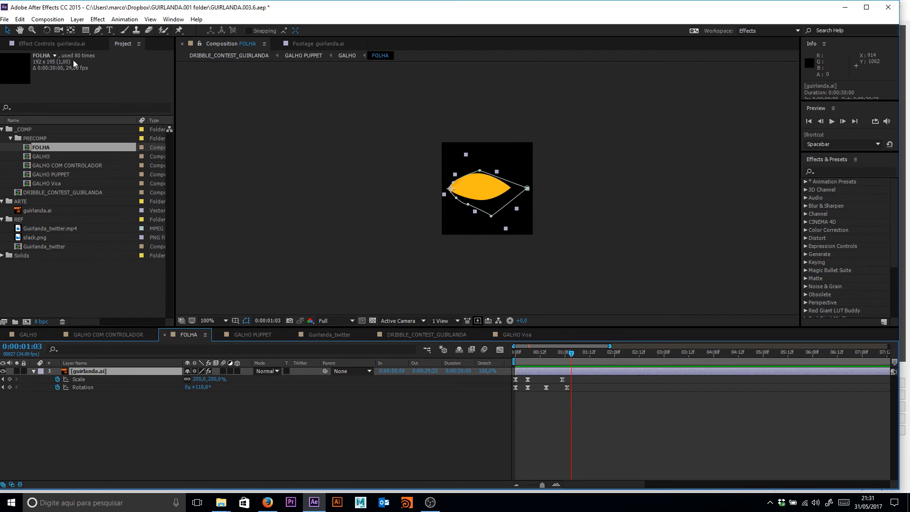
left_click(9, 63)
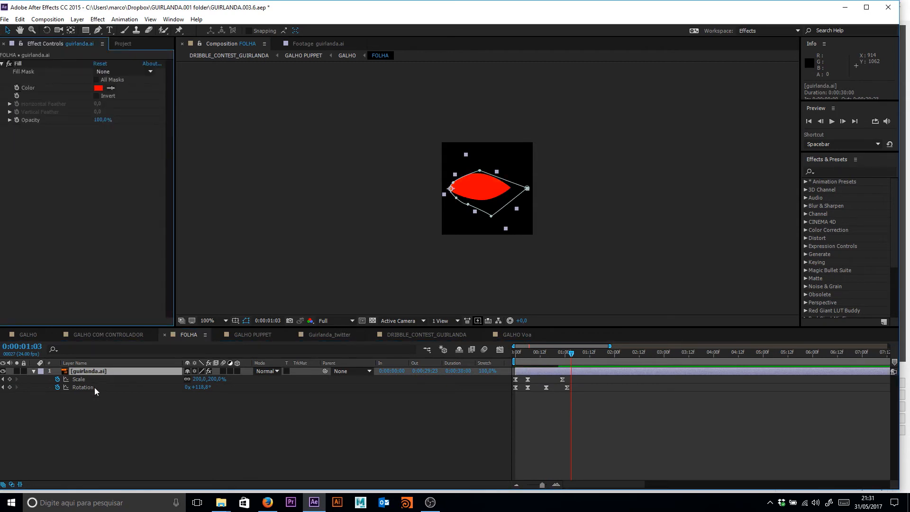
Set the leaf's guirlanda.ai layer opacity to 50%
key("t")
left_click(192, 379)
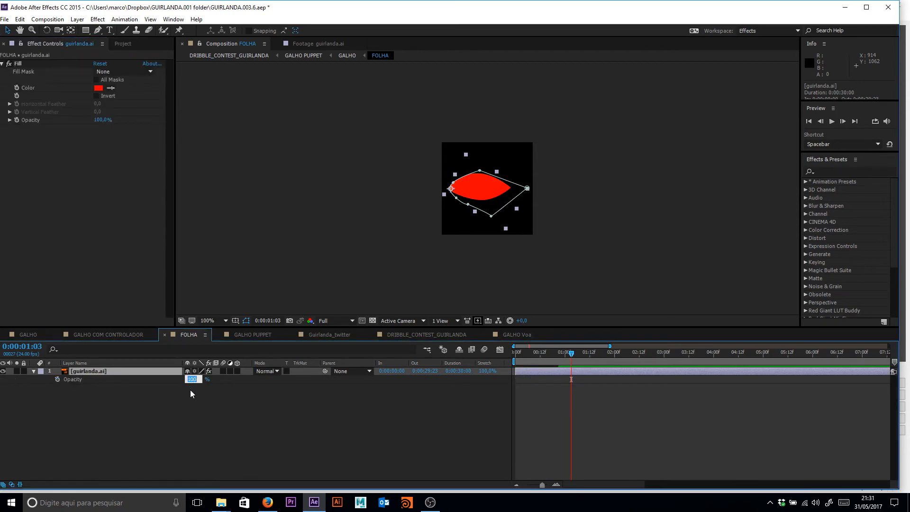
type("50")
key("Return")
Return to GALHO at 0:00:01:28 and rotate the mirrored FOLHA copy to about 113° to match the reference leaf
key("Tab")
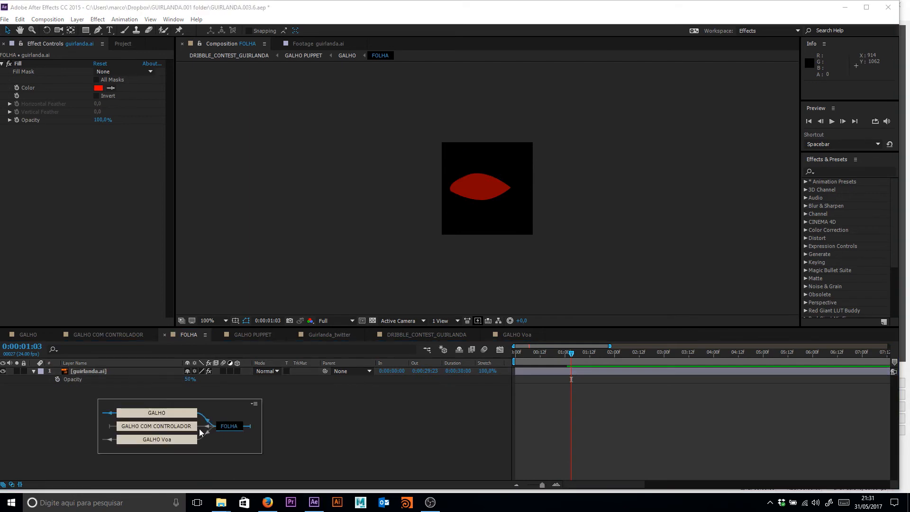
left_click(178, 416)
left_click_drag(527, 354, 576, 363)
left_click(140, 379)
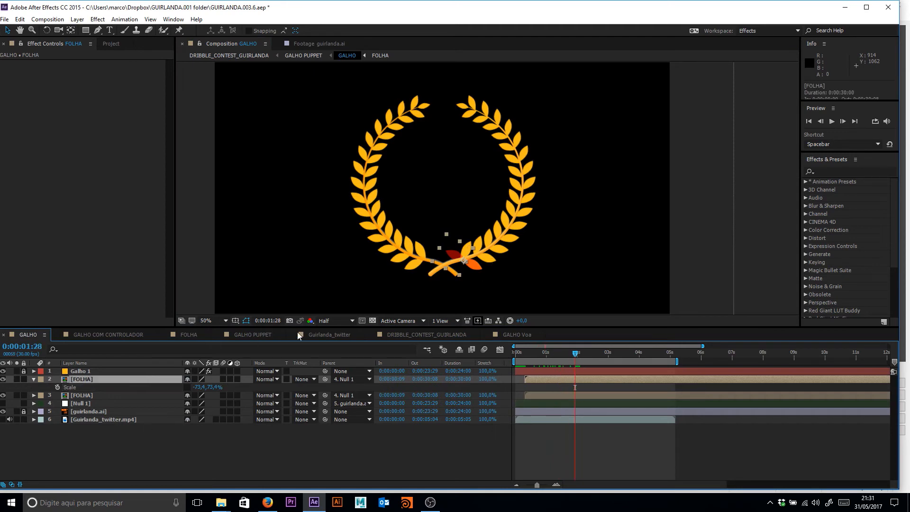
key("w")
left_click_drag(452, 252, 471, 254)
key("v")
key("w")
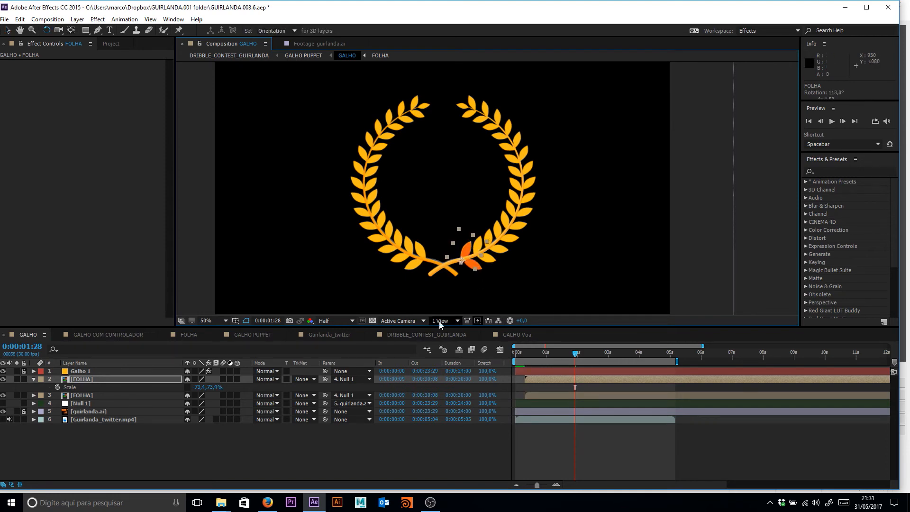
Parent the mirrored FOLHA copy to the original FOLHA layer and give it a teal label colour
key("v")
left_click(153, 378)
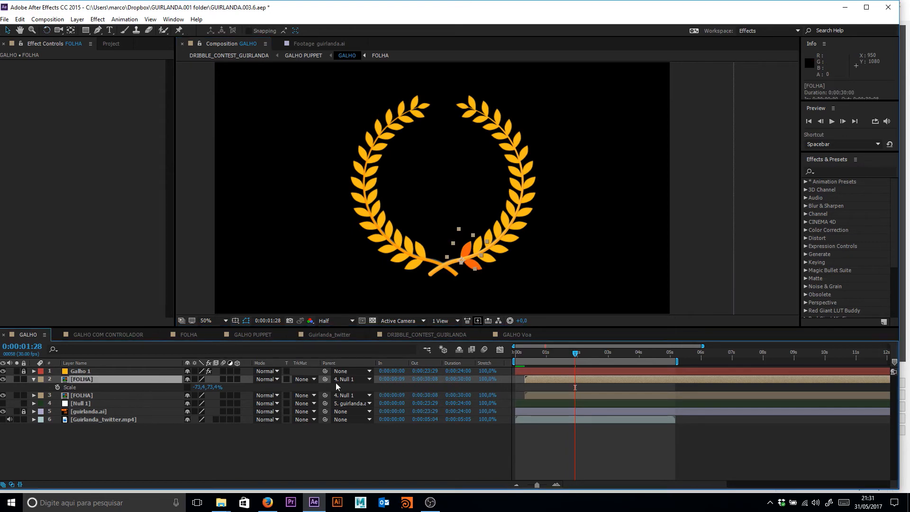
left_click_drag(310, 383, 143, 396)
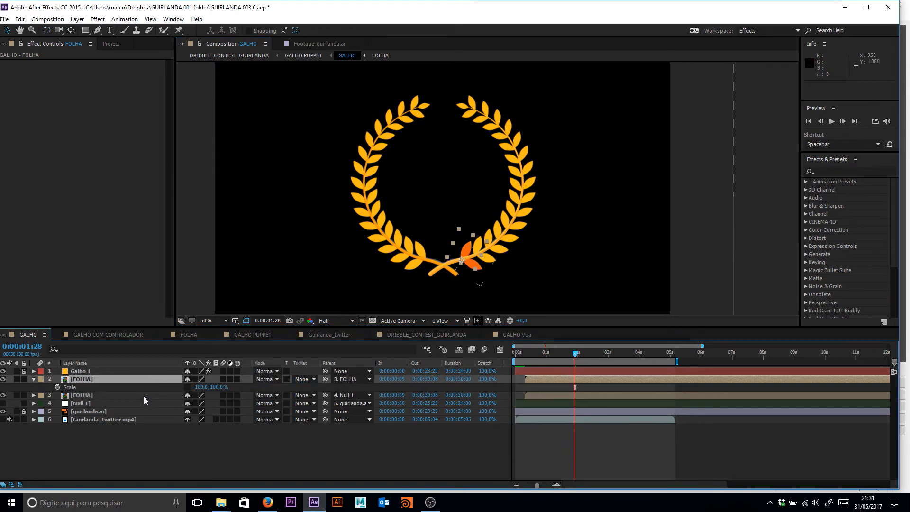
left_click(40, 380)
left_click(72, 357)
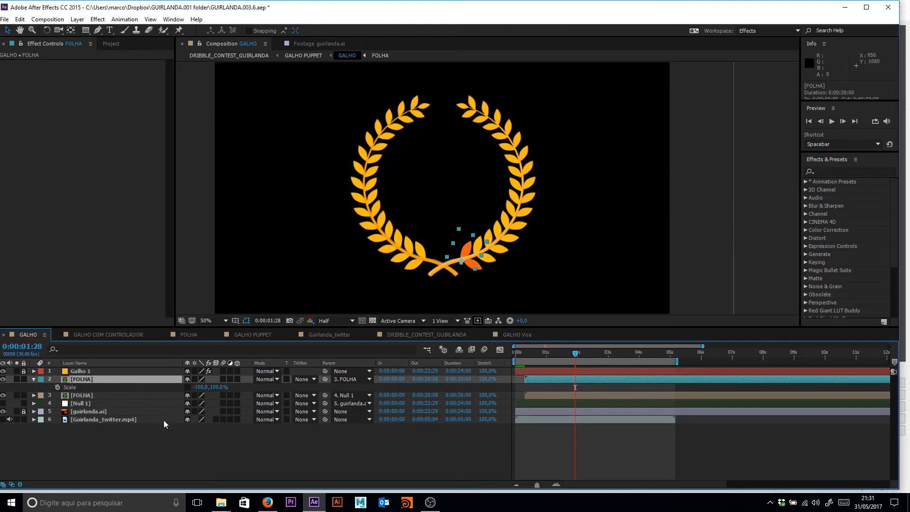
left_click(179, 424)
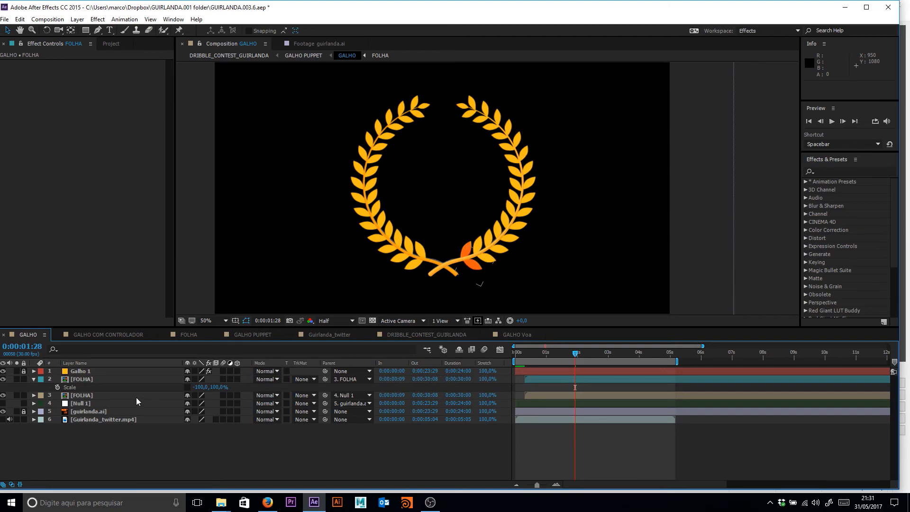
Duplicate both FOLHA leaves and move and rotate the copied pair onto the second reference leaf pair
left_click(466, 248)
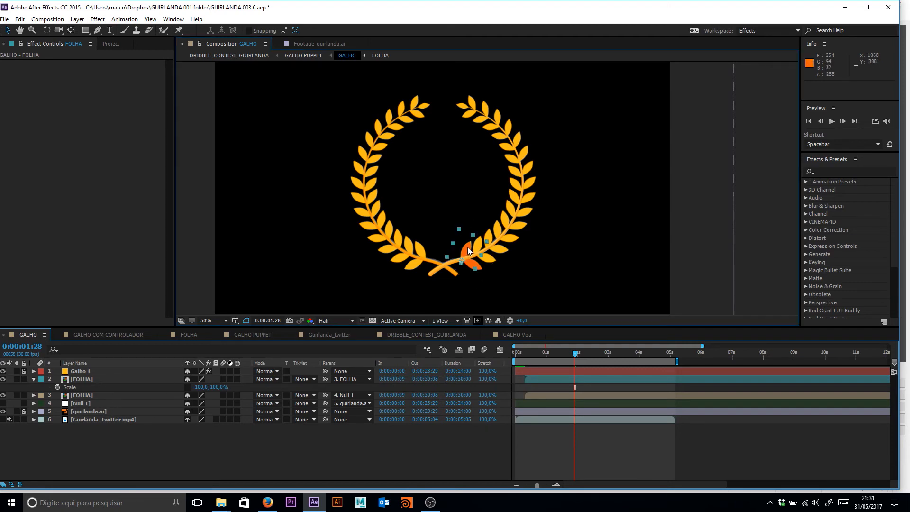
left_click(482, 268, "shift")
key("ctrl+d")
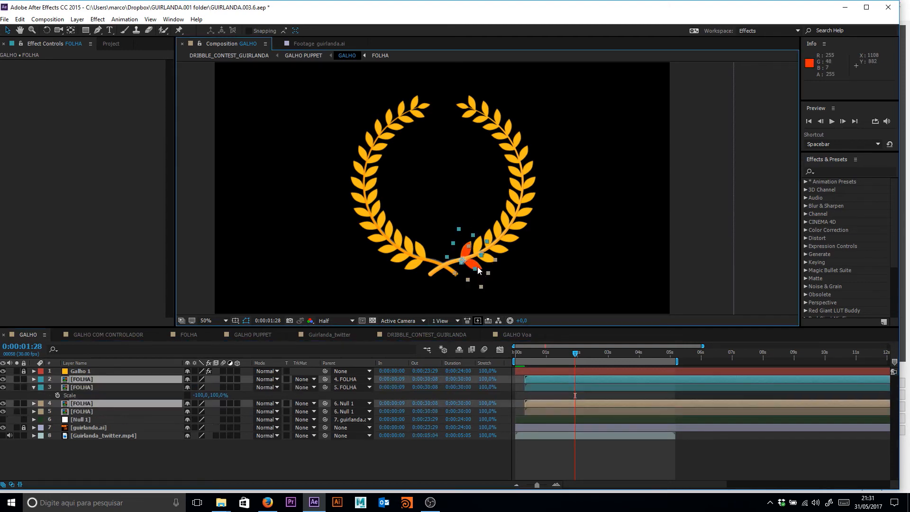
left_click_drag(481, 265, 491, 261)
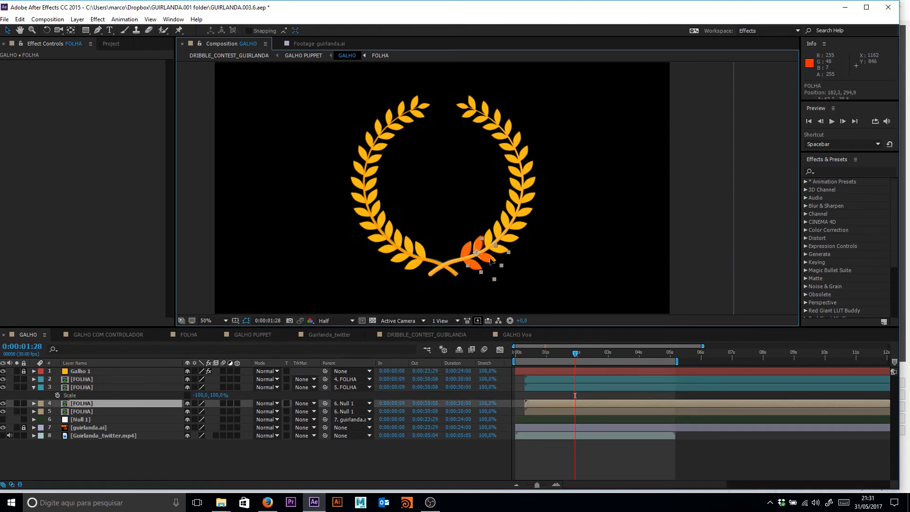
scroll(482, 272, "up", 1)
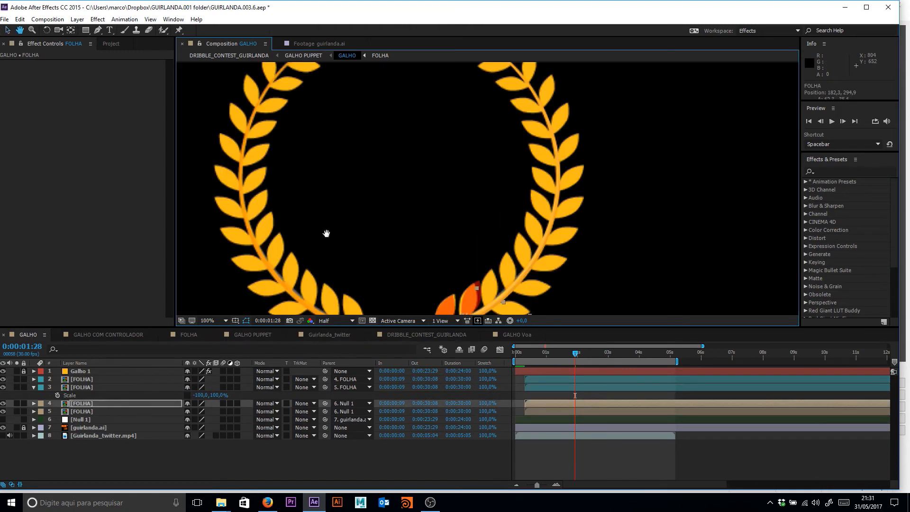
left_click_drag(325, 234, 333, 147)
key("w")
left_click_drag(506, 240, 492, 244)
key("v")
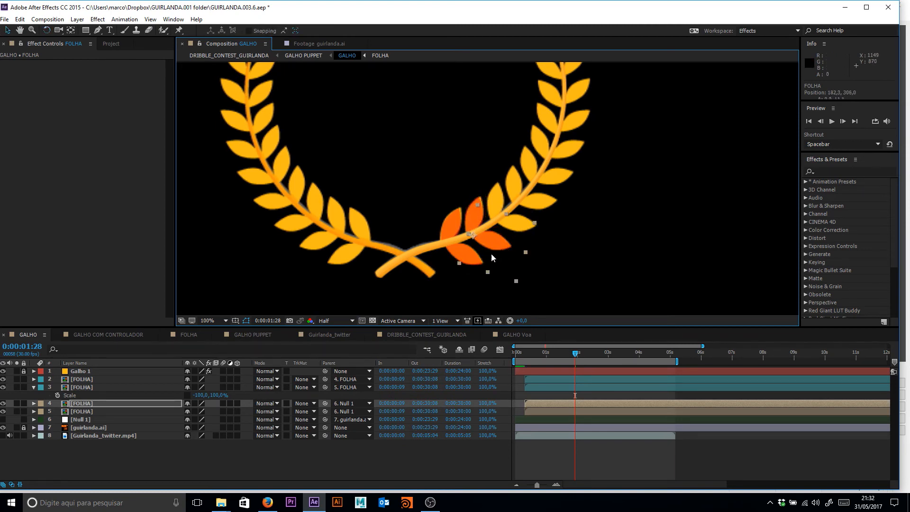
Duplicate the leaf pair twice more, aligning the copies with the third and fourth reference leaf pairs
left_click(471, 184, "shift")
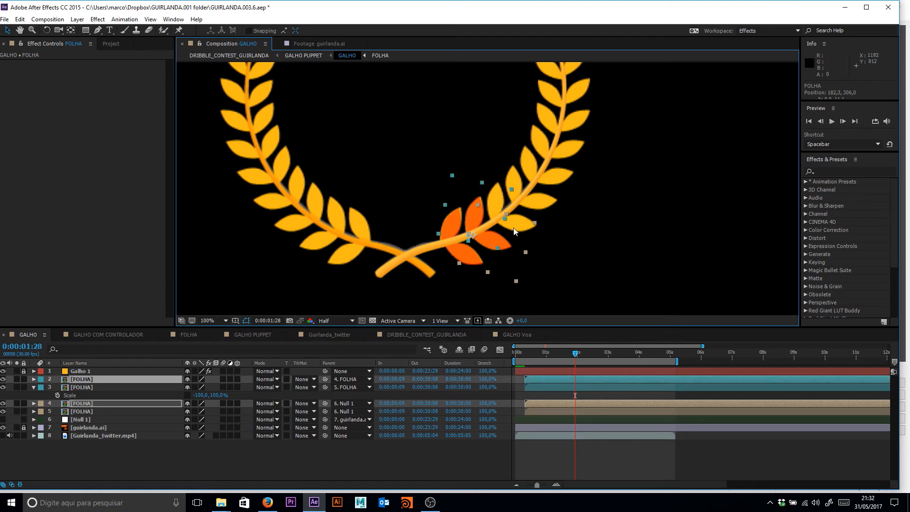
left_click(447, 200, "shift")
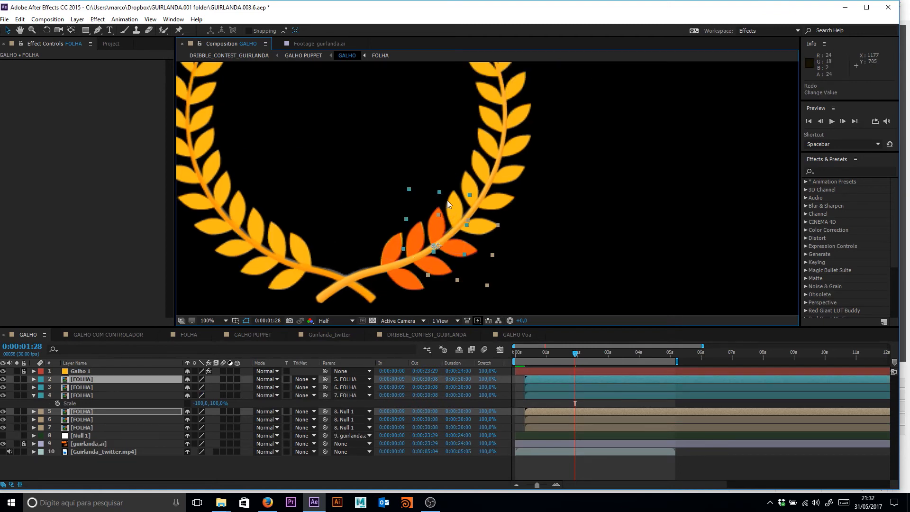
key("ctrl+d")
left_click(539, 212)
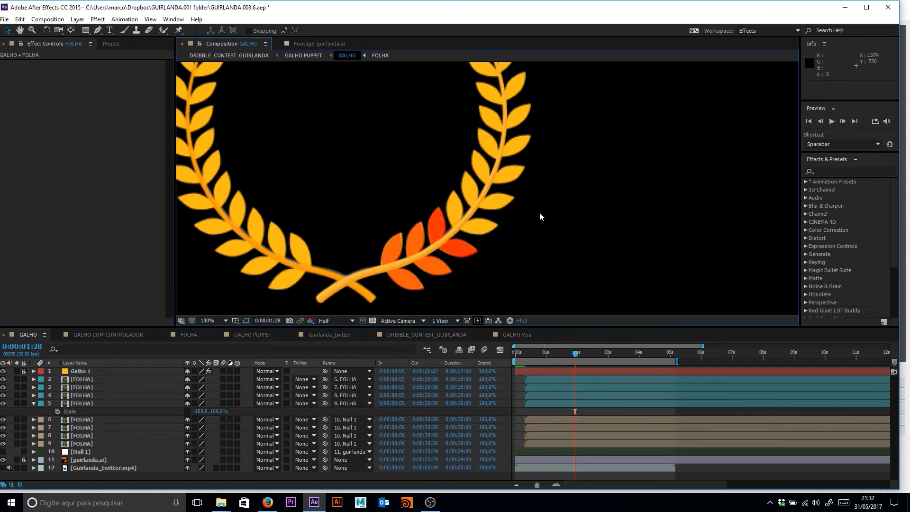
left_click_drag(464, 252, 481, 230)
key("ctrl+z")
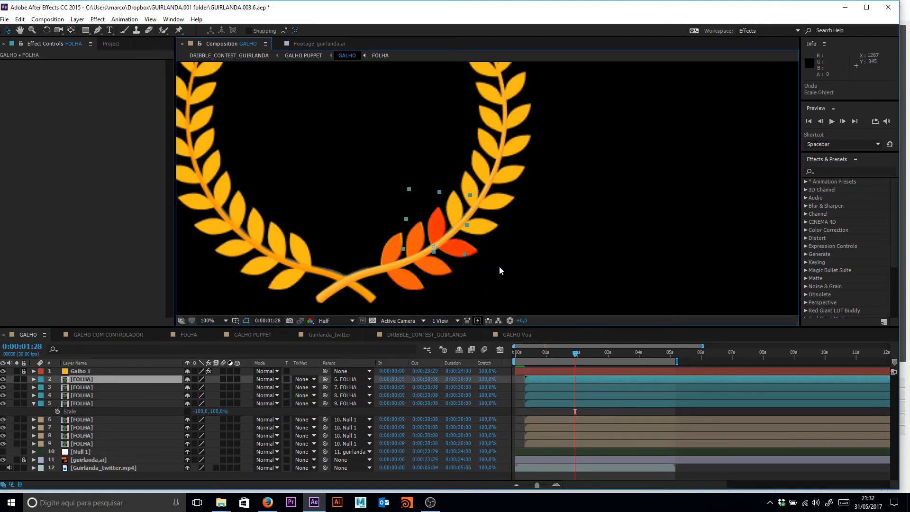
left_click(499, 266)
left_click_drag(467, 260, 481, 225)
key("w")
key("v")
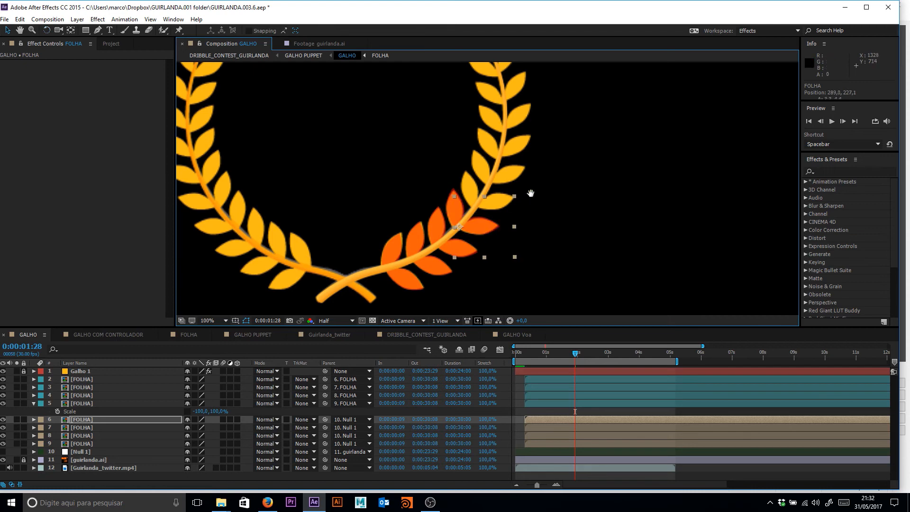
Duplicate the fourth leaf pair and place the copy over the fifth reference pair, rotating its parent leaf to about -9.3°
left_click_drag(530, 193, 499, 238)
left_click(529, 234)
left_click(466, 272)
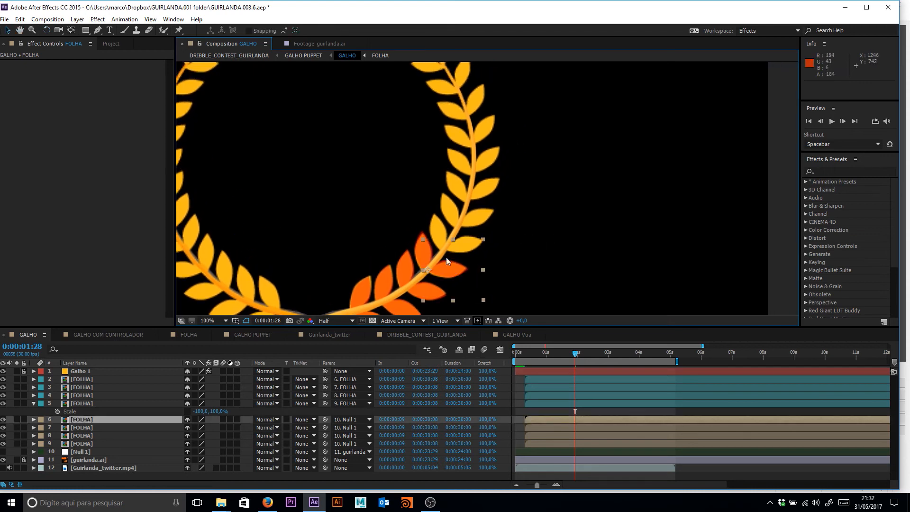
left_click(433, 228, "shift")
key("ctrl+d")
left_click(516, 249)
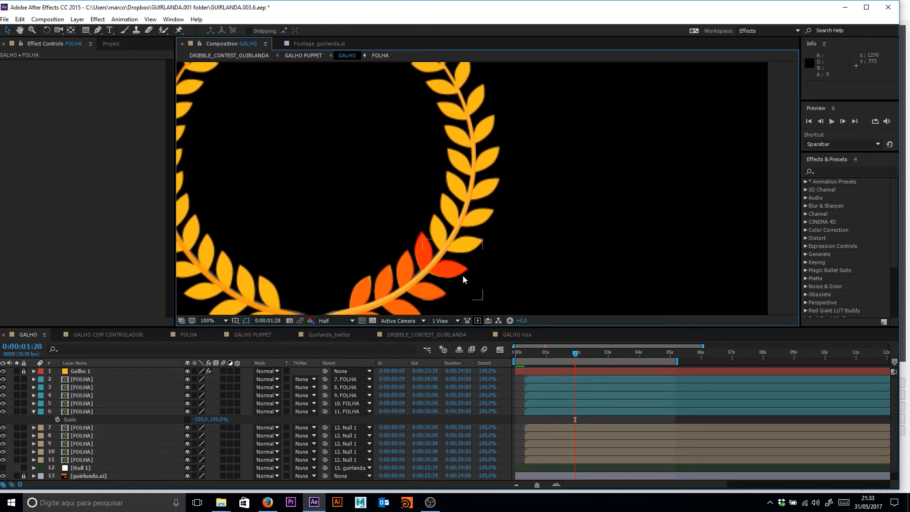
left_click_drag(462, 275, 498, 248)
key("w")
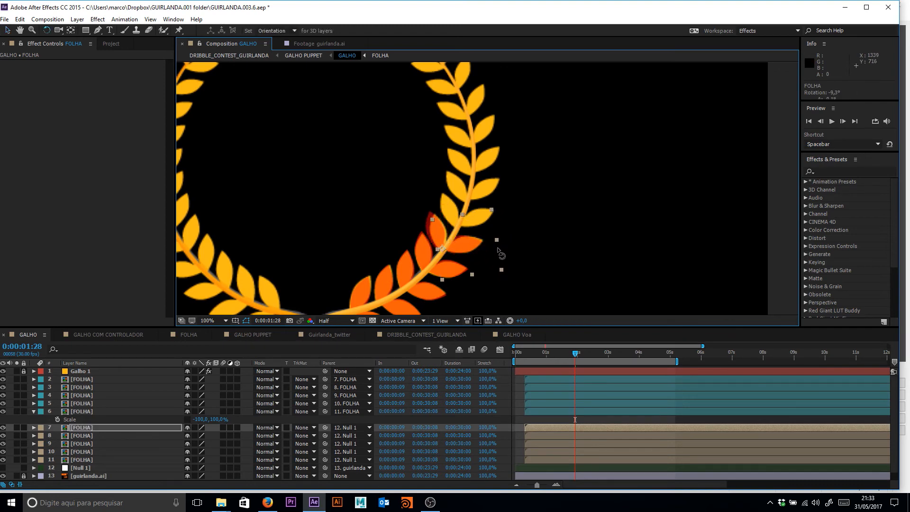
key("v")
left_click(417, 215)
left_click_drag(482, 246, 471, 249)
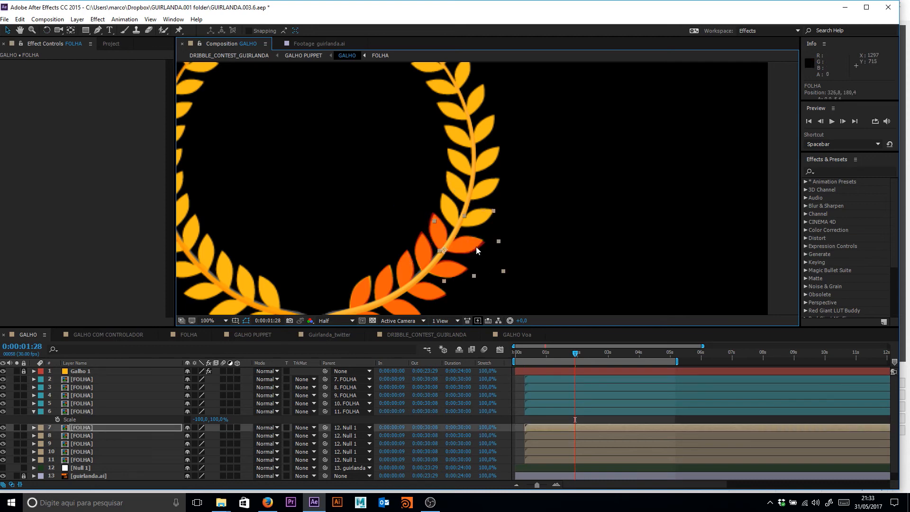
Fine-tune the fifth pair's parent leaf to a position of about 330.2, 180.4 and adjust its rotation to the reference
mouse_move(496, 216)
left_mouse_down()
mouse_move(487, 245)
mouse_move(488, 228)
left_mouse_up()
left_click(505, 243)
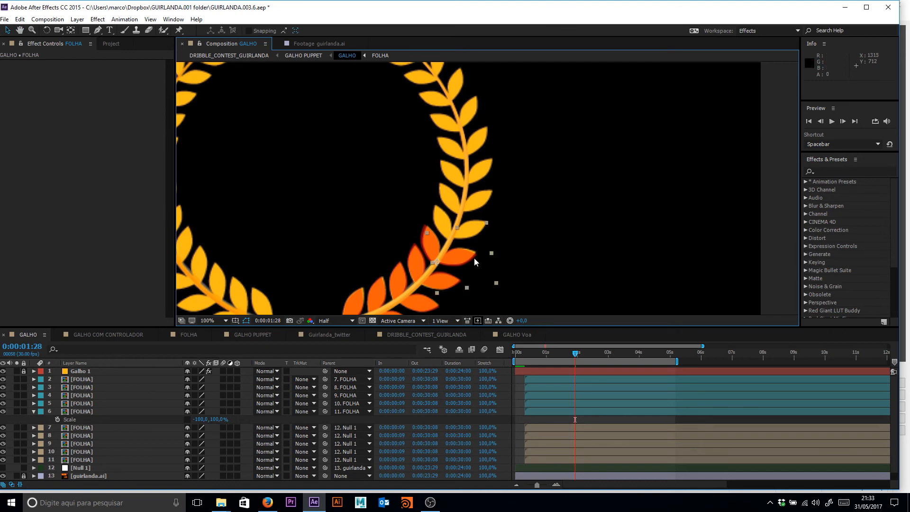
left_click(474, 257)
left_click(428, 224, "shift")
left_click(512, 246)
left_click(471, 260)
left_click(492, 283)
left_click(472, 259)
left_click_drag(494, 283, 461, 257)
key("w")
key("v")
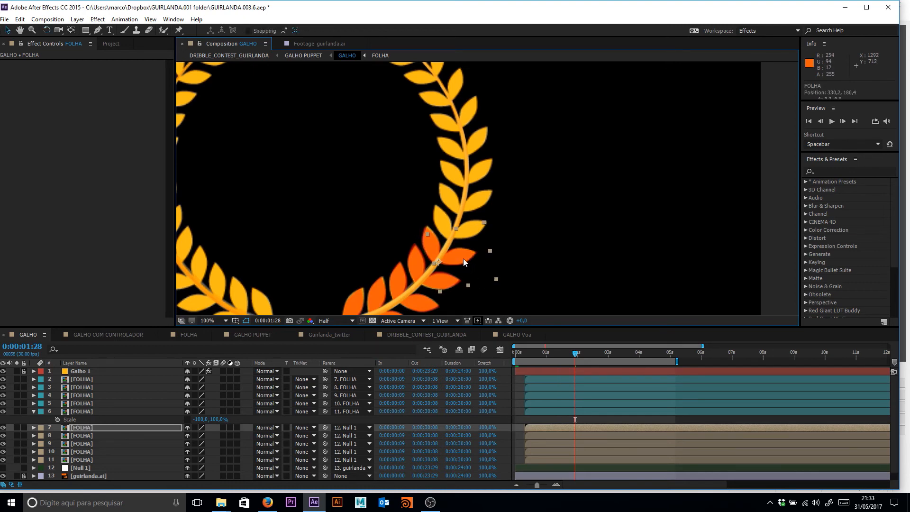
Duplicate the fifth leaf pair and align the copy with the sixth reference pair along the branch
left_click(428, 215, "shift")
key("ctrl+d")
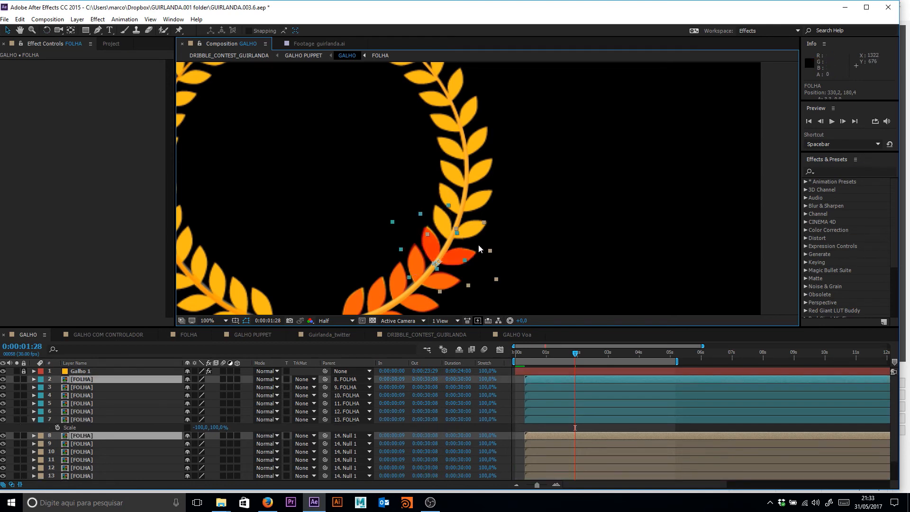
left_click(482, 257)
left_click_drag(461, 263, 489, 240)
key("w")
left_click(443, 221, "shift")
key("ctrl+d")
Keep duplicating and aligning leaf pairs up to the branch tip, ending with a single leaf rotated to about -162.5°
left_click(447, 196, "shift")
key("ctrl+d")
key("ctrl+d")
key("ctrl+d")
left_click_drag(479, 243, 515, 194)
key("ctrl+d")
key("ctrl+d")
key("ctrl+d")
left_click_drag(514, 193, 430, 141)
key("ctrl+d")
key("ctrl+d")
key("v")
key("ctrl+d")
key("w")
left_click_drag(430, 141, 418, 152)
key("v")
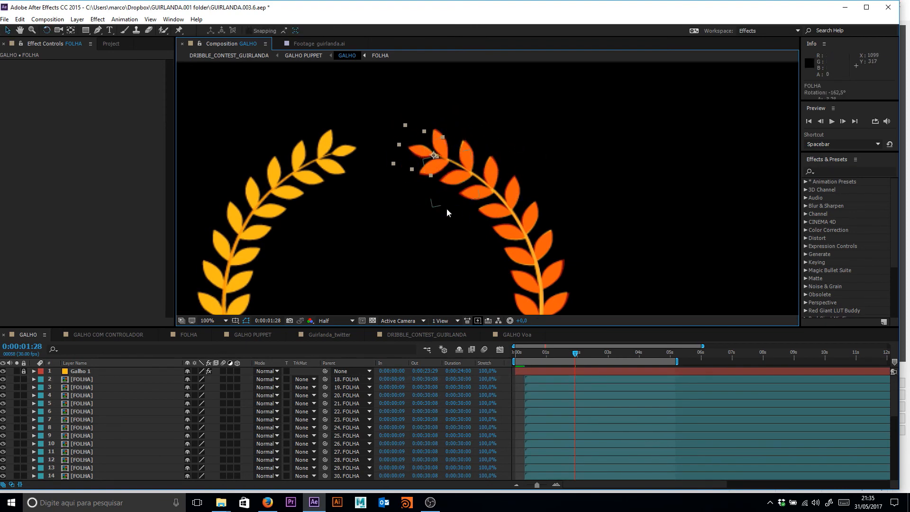
Preview the GALHO animation with the whole wreath in view
left_click_drag(439, 200, 443, 162)
key("comma")
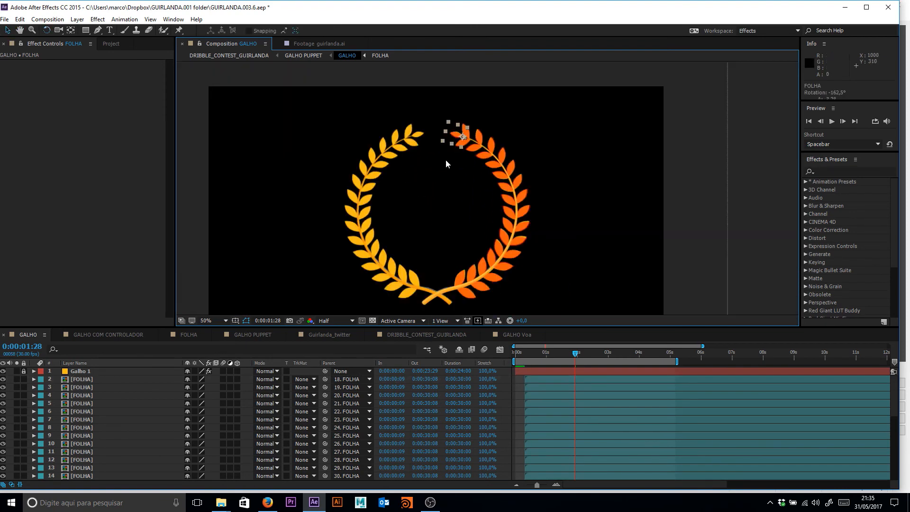
key("space")
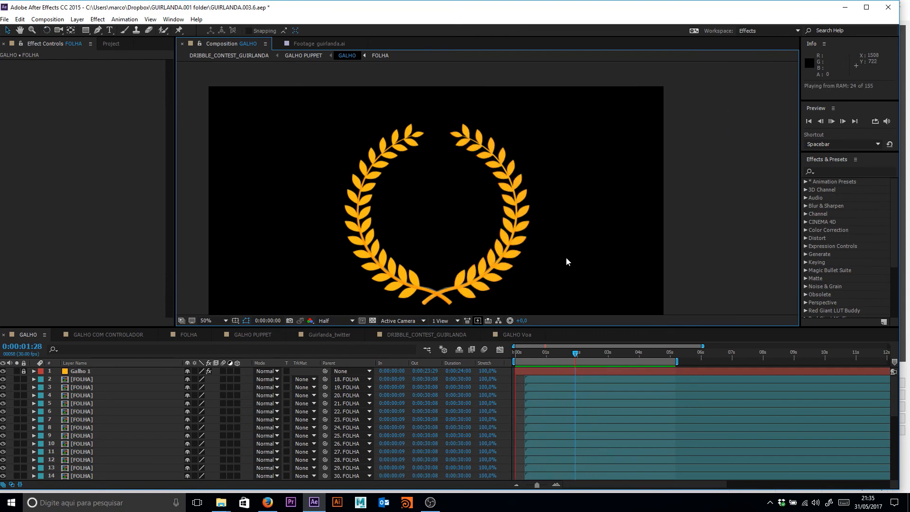
key("space")
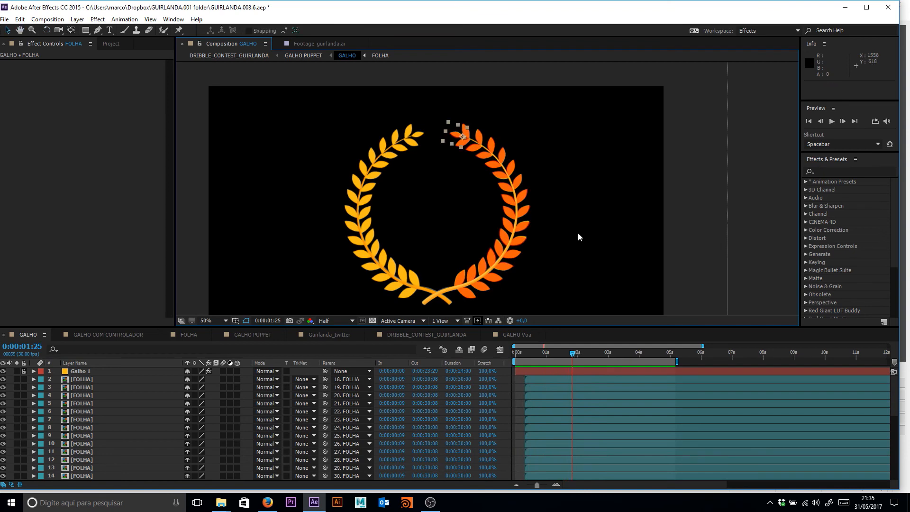
In the FOLHA precomp, set the guirlanda.ai layer's opacity to 100% and turn off its Fill effect
double_click(112, 378)
left_click_drag(191, 379, 304, 374)
left_click(133, 371)
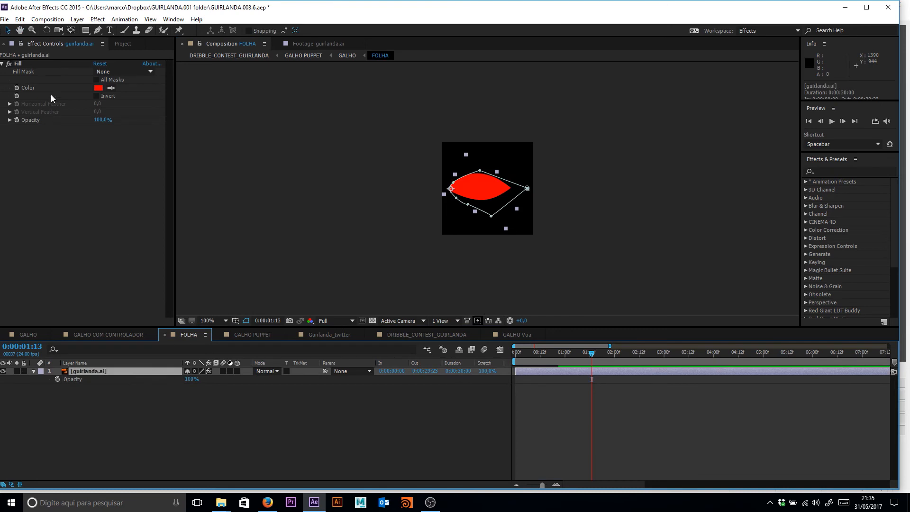
left_click(8, 65)
left_click(257, 404)
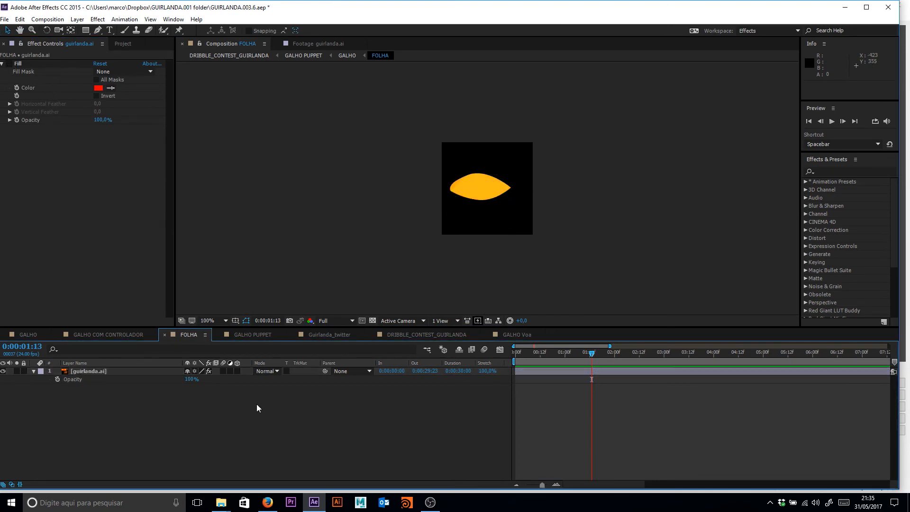
Return to GALHO and hide the guirlanda.ai reference layer
key("Tab")
left_click(214, 390)
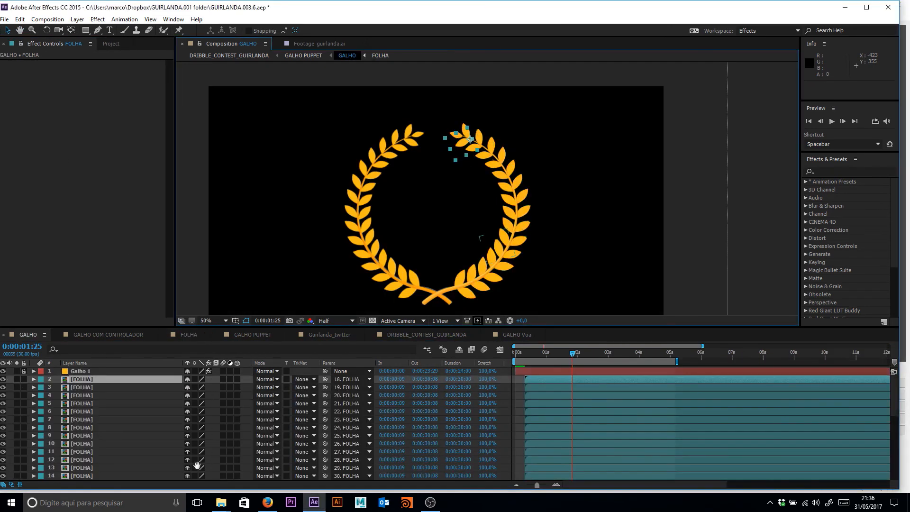
scroll(196, 464, "down", 7)
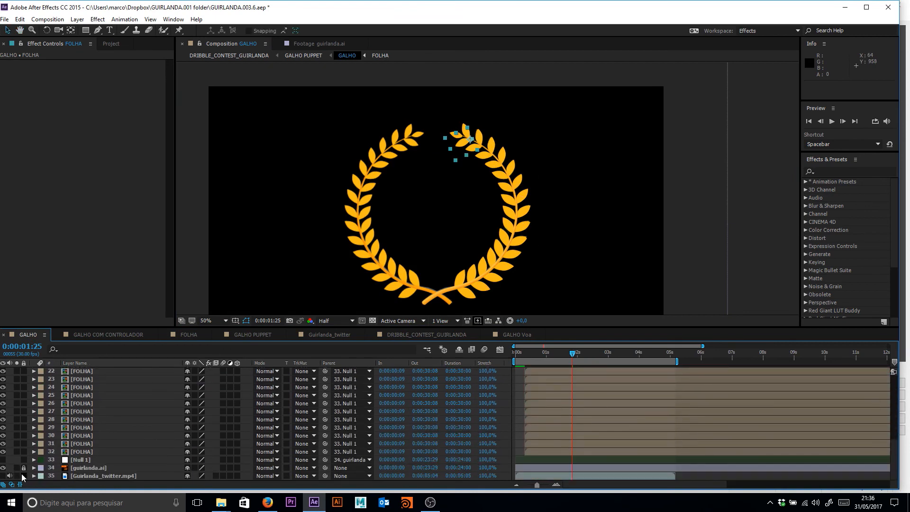
left_click(4, 468)
Preview the finished branch, shortening the work area to end at about 0:00:02:16
key("space")
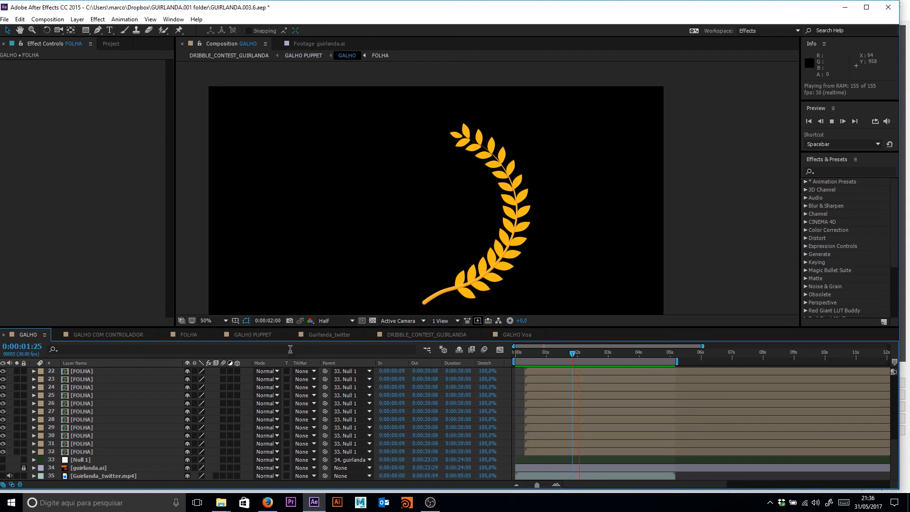
key("space")
key("space")
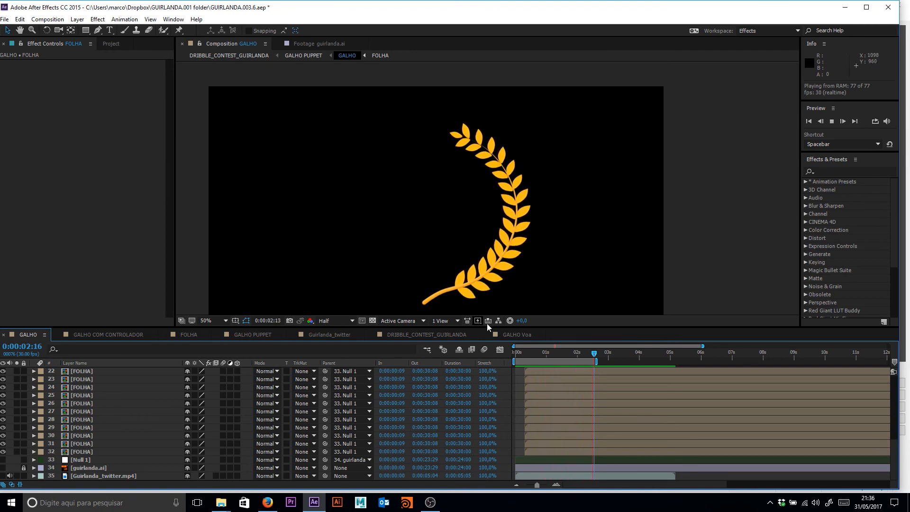
Scrub through the branch's leaf animation between about 0:00:01:04 and 0:00:01:15 and select FOLHA layer 32
left_click(542, 374)
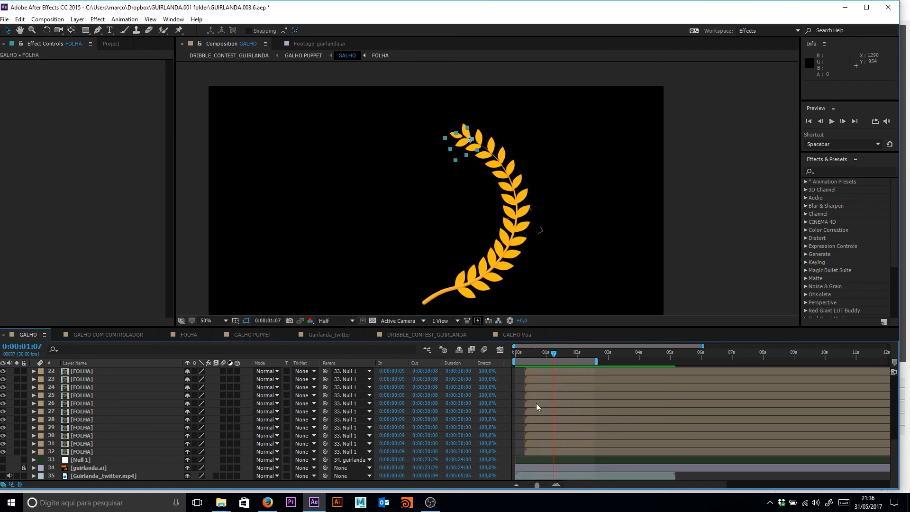
mouse_move(543, 351)
left_mouse_down()
mouse_move(525, 353)
mouse_move(548, 359)
left_mouse_up()
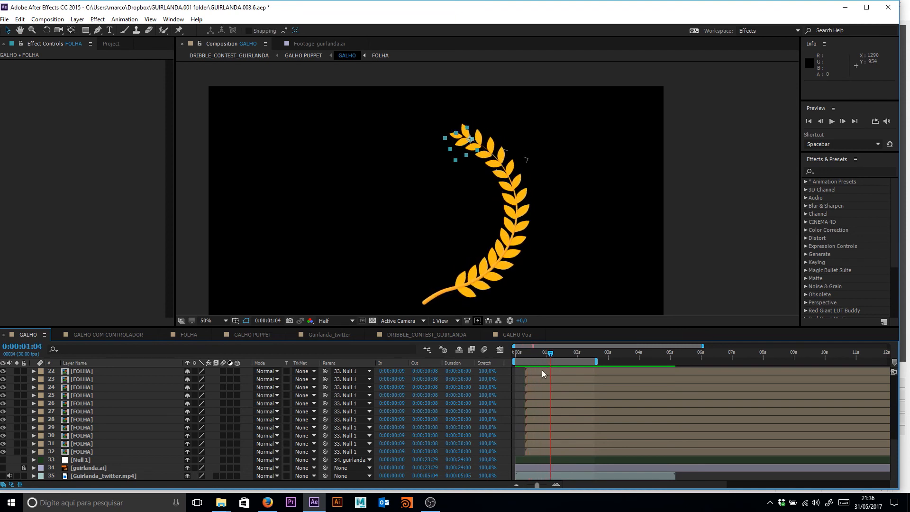
mouse_move(552, 351)
left_mouse_down()
mouse_move(527, 351)
mouse_move(563, 352)
left_mouse_up()
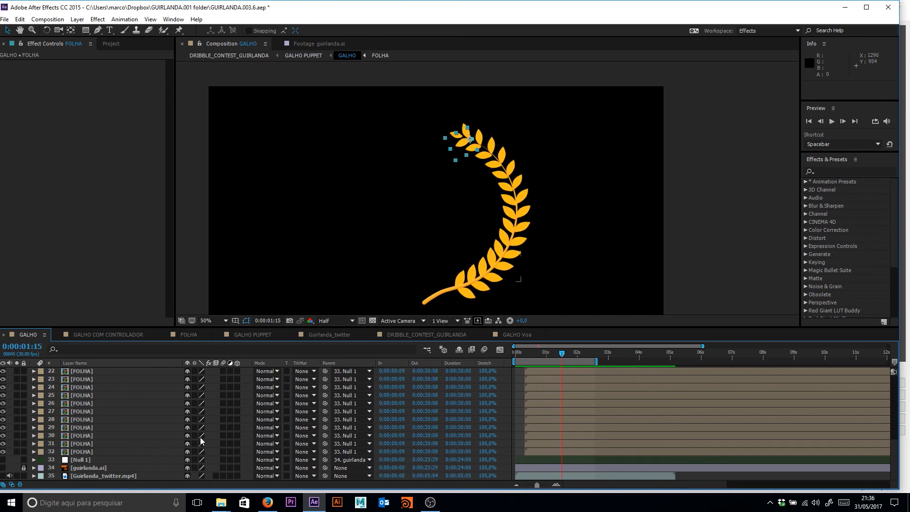
left_click(530, 450)
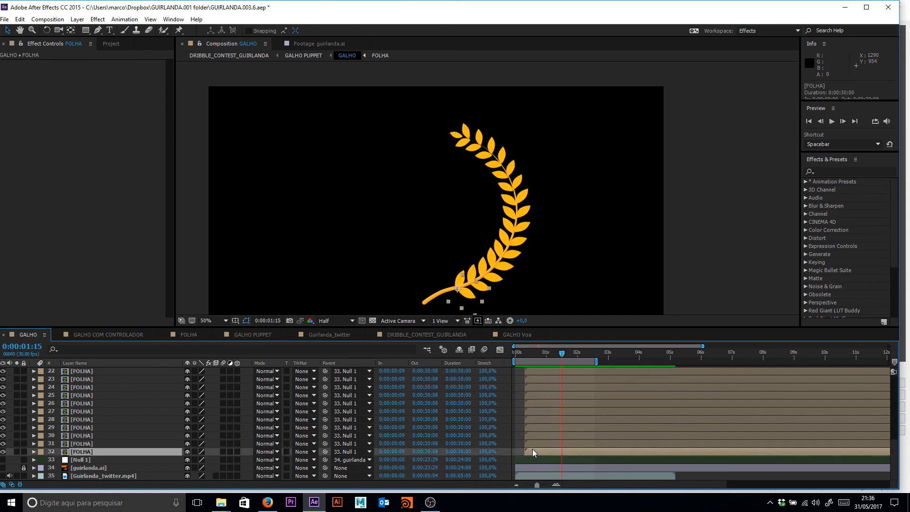
Show and solo the Guirlanda_twitter.mp4 reference layer and play back its wreath growth from the start
left_click(3, 475)
left_click(17, 475)
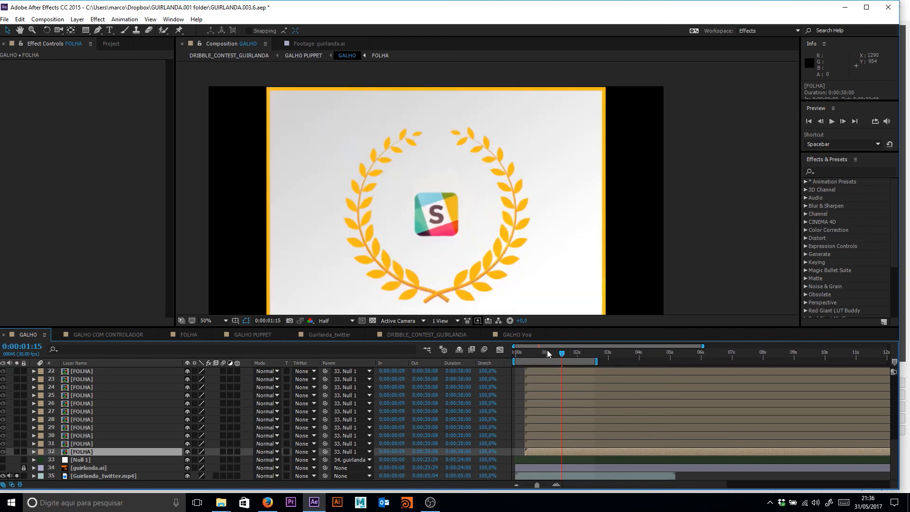
left_click_drag(547, 350, 517, 356)
key("space")
key("space")
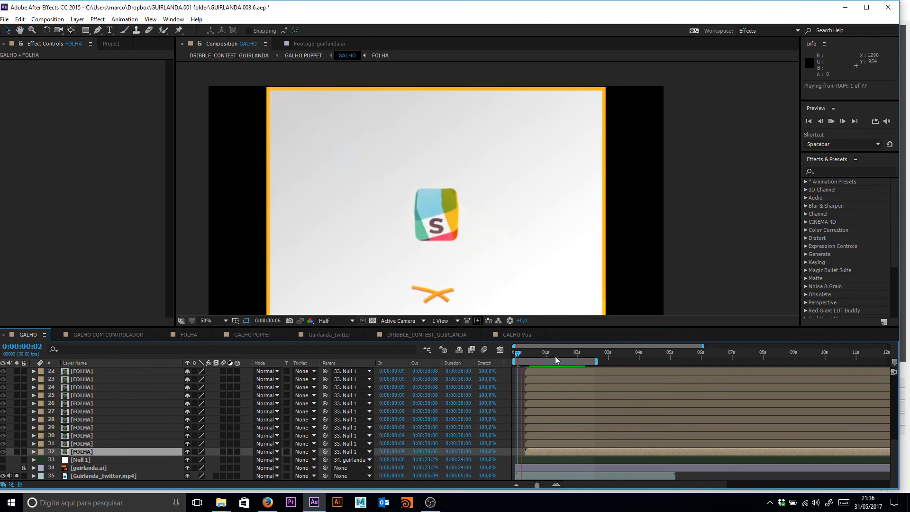
key("space")
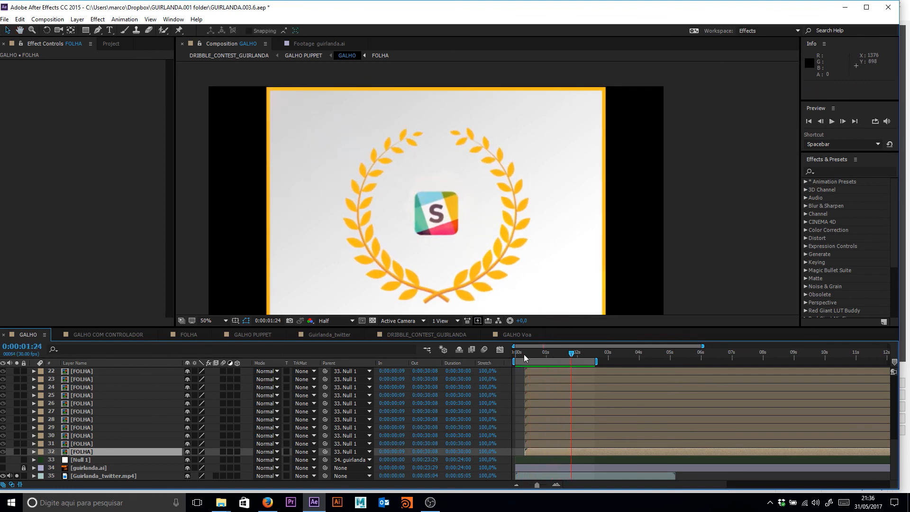
left_click(524, 354)
key("space")
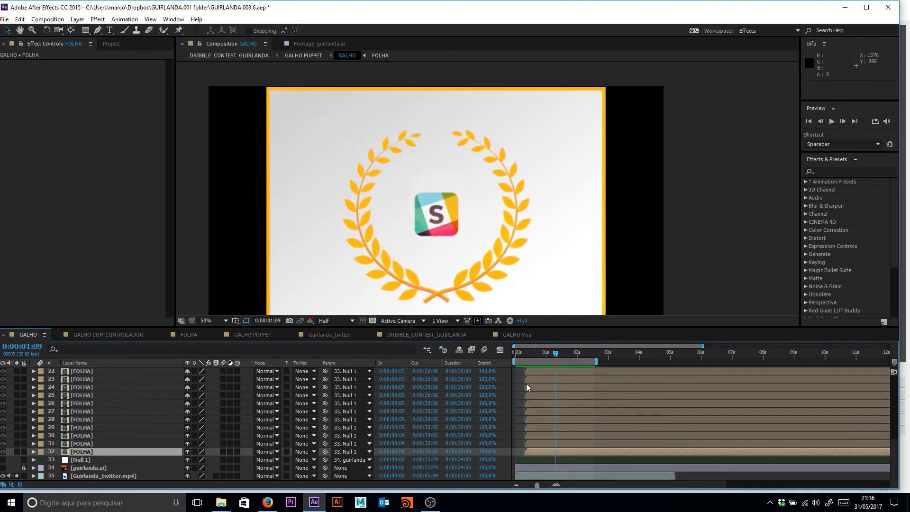
left_click(518, 392)
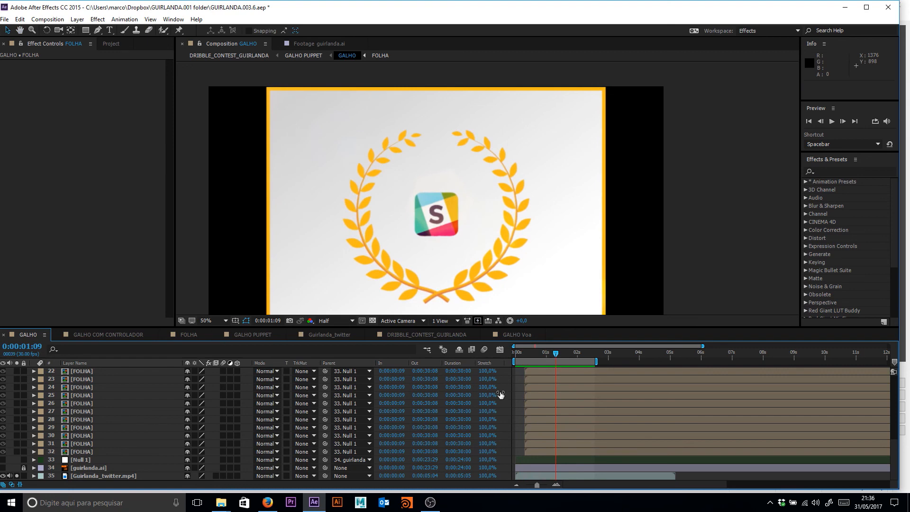
Unsolo and hide Guirlanda_twitter.mp4, preview the branch's leaf animation on its own up to 0:00:00:26, and select FOLHA layer 32
left_click(17, 475)
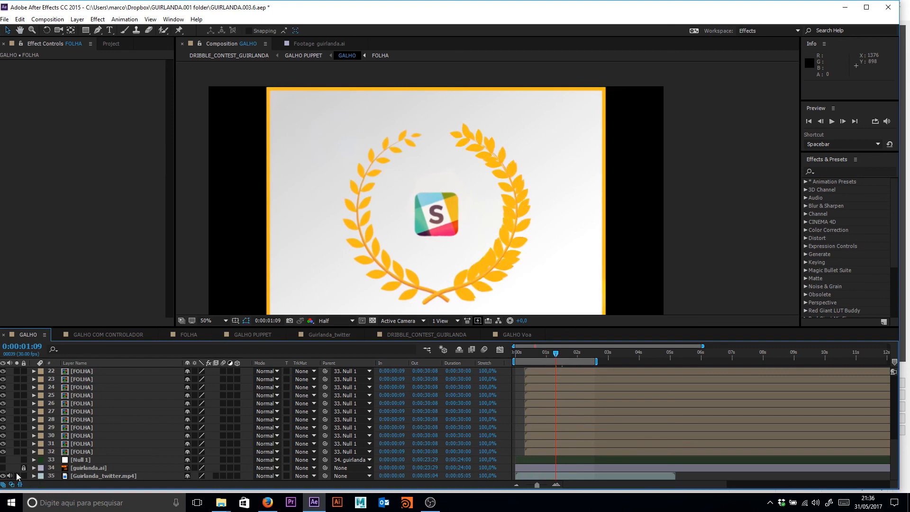
left_click(3, 475)
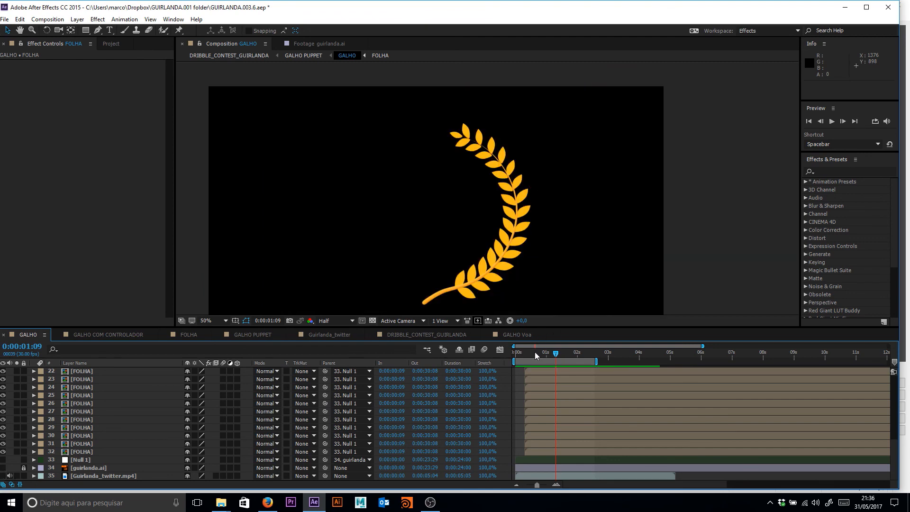
mouse_move(535, 352)
left_mouse_down()
mouse_move(525, 354)
mouse_move(538, 353)
left_mouse_up()
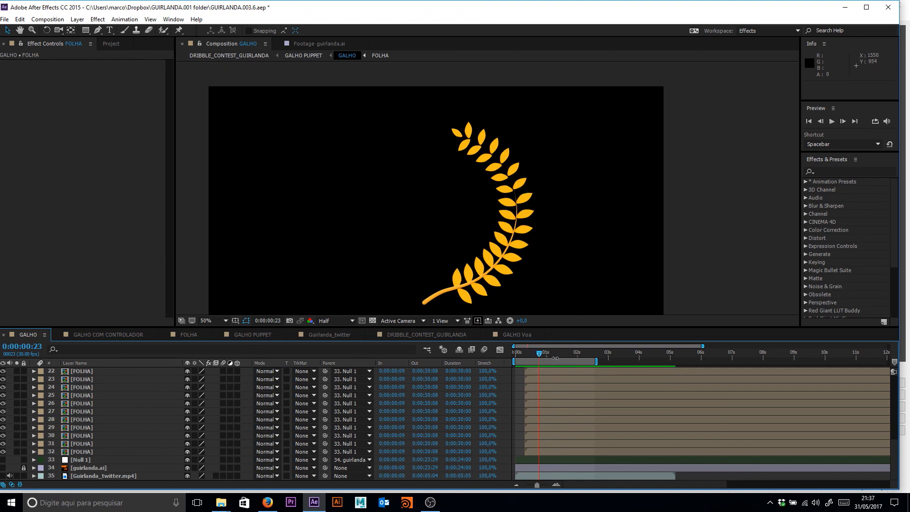
key("space")
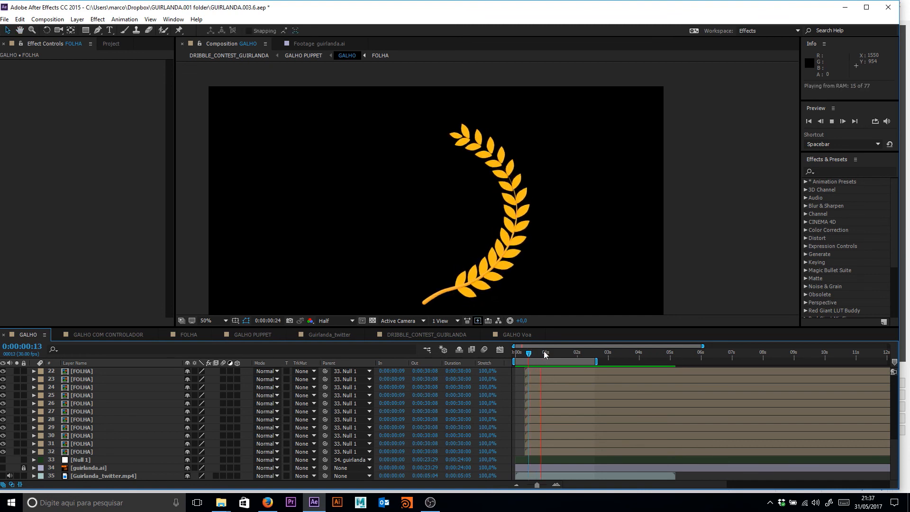
key("space")
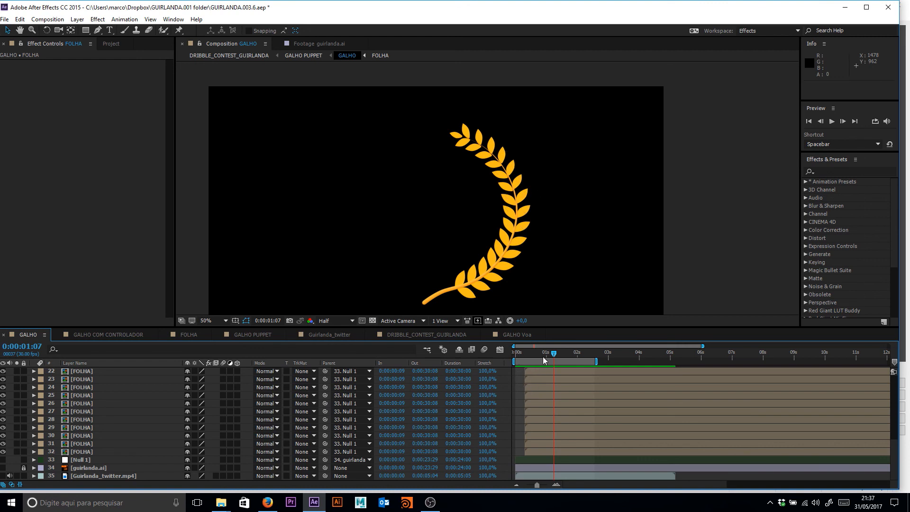
mouse_move(545, 351)
left_mouse_down()
mouse_move(530, 353)
mouse_move(543, 353)
left_mouse_up()
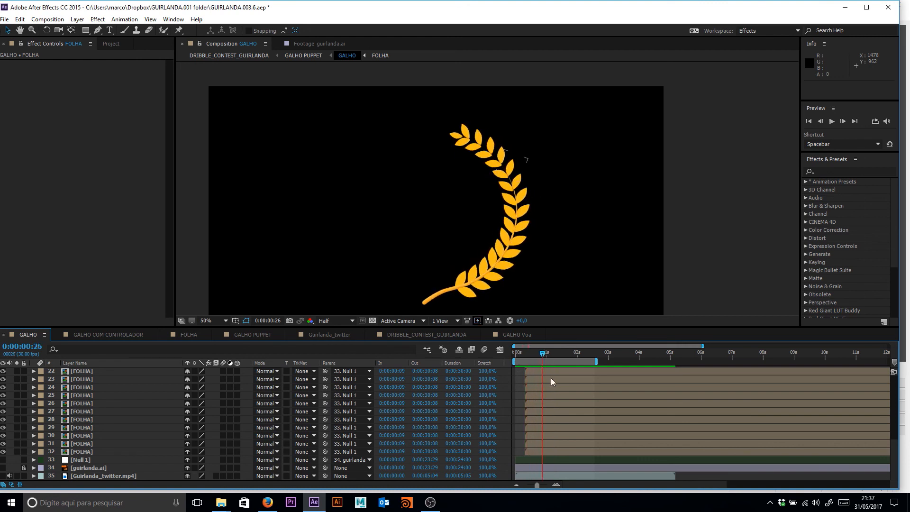
left_click(565, 450)
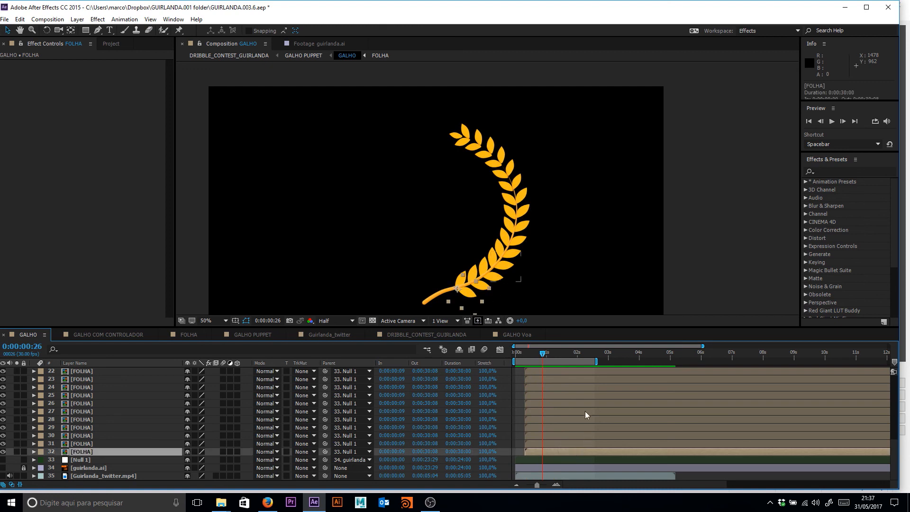